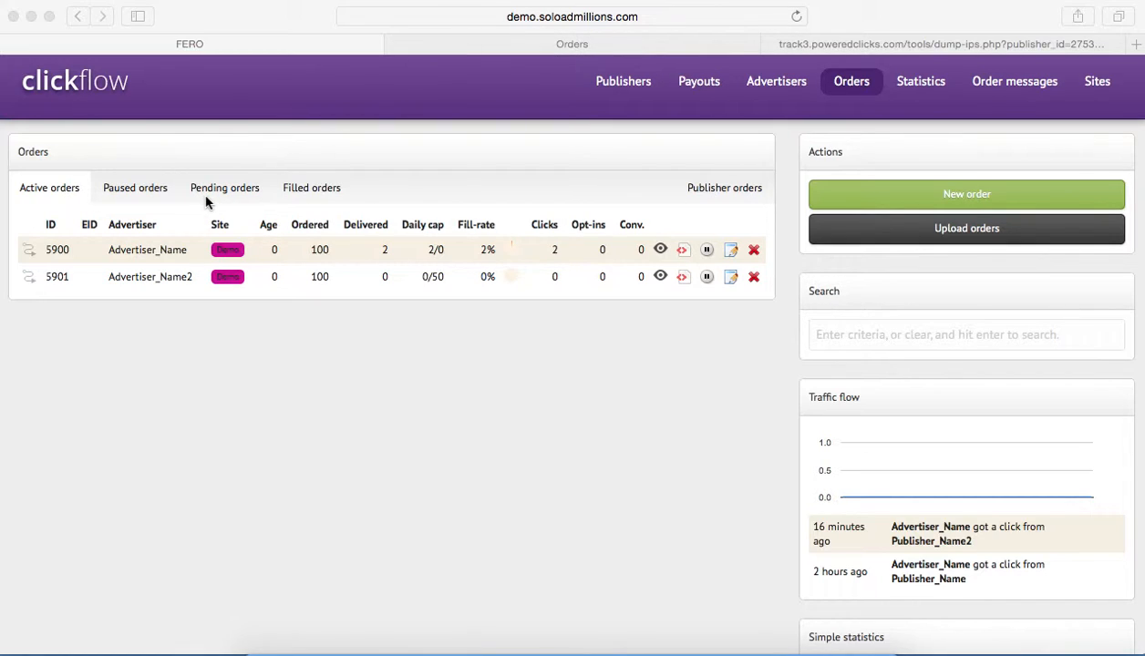
Examine the daily cap of Advertiser_Name2's order and the general settings of Advertiser_Name's order, leaving them unsaved.
{"action": "left_click", "coordinate": [872, 410]}
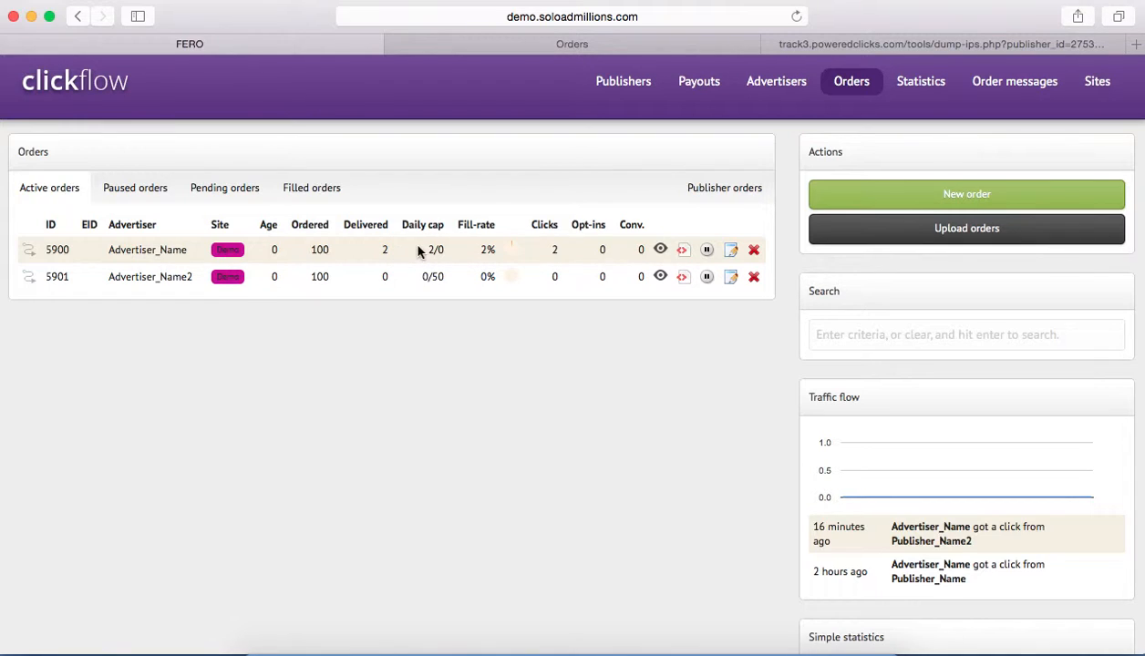
{"action": "left_click_drag", "start_coordinate": [443, 277], "coordinate": [420, 277]}
{"action": "left_click", "coordinate": [730, 250]}
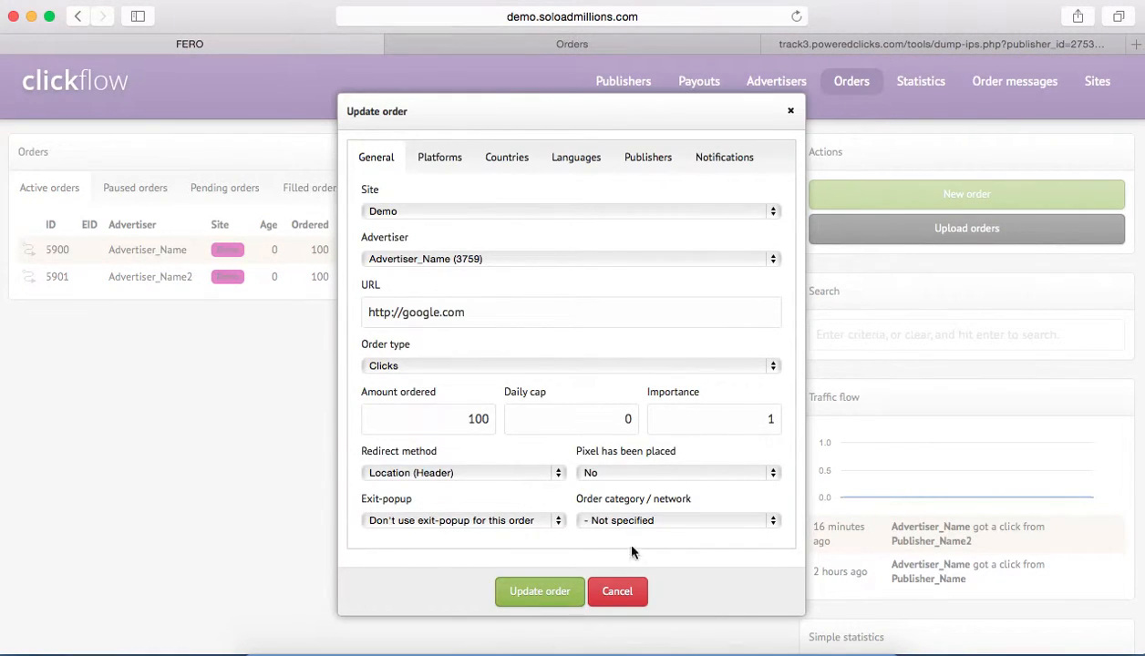
{"action": "left_click", "coordinate": [627, 600]}
Examine the fill-rate, opt-ins and conversions of Advertiser_Name's active order.
{"action": "double_click", "coordinate": [489, 250]}
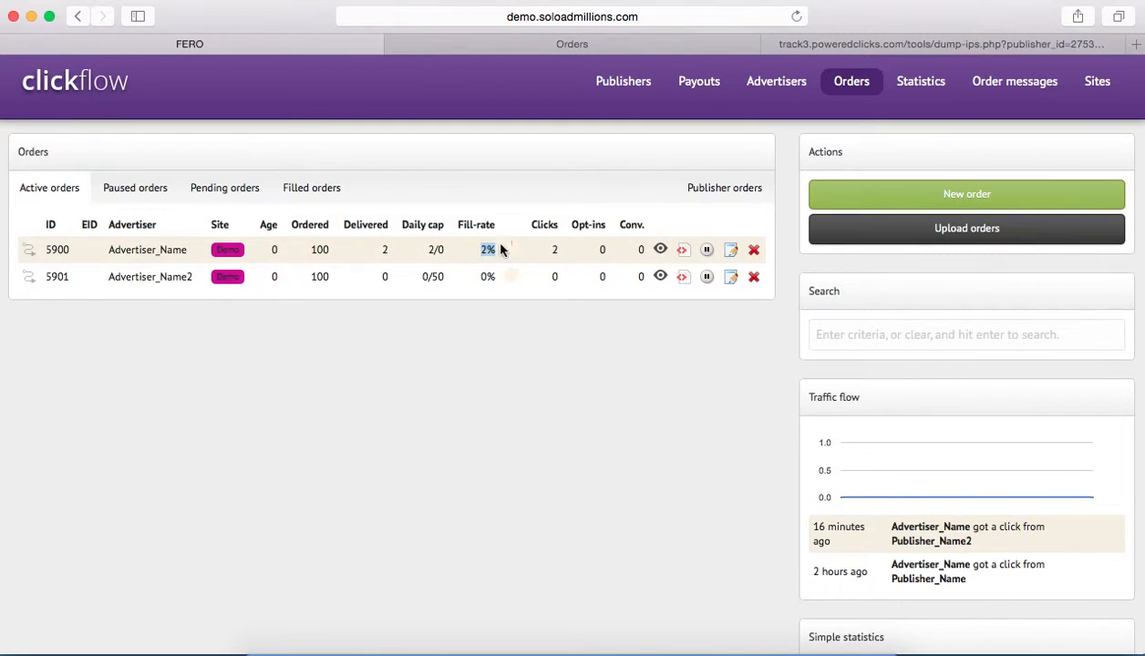
{"action": "double_click", "coordinate": [601, 250]}
{"action": "double_click", "coordinate": [638, 250]}
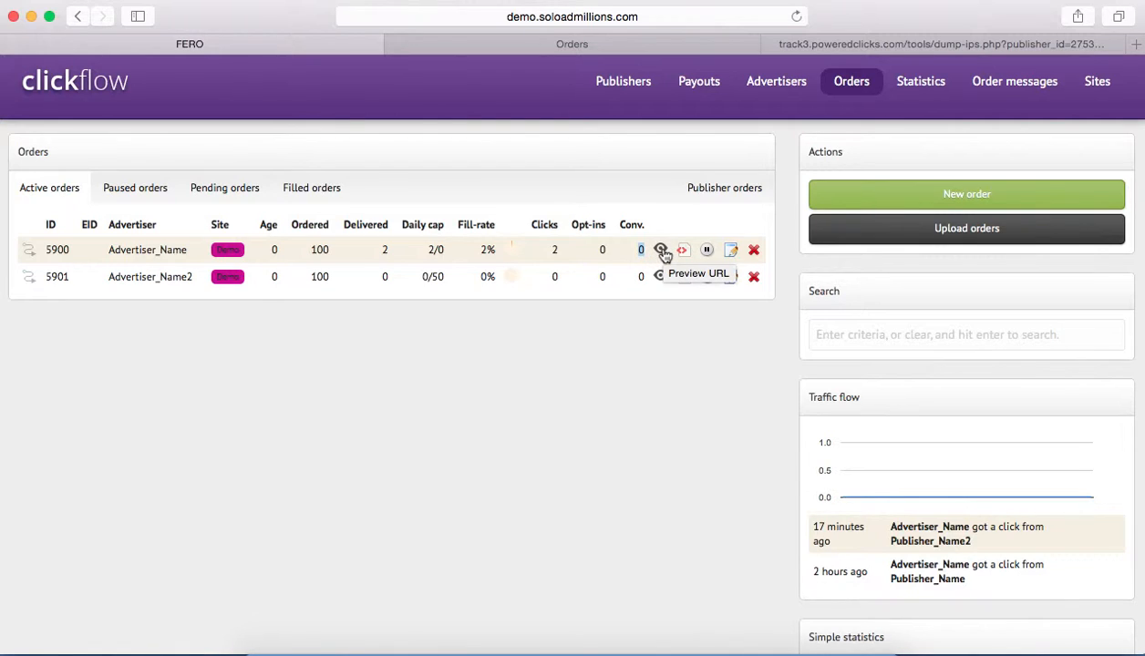
Preview the URL of Advertiser_Name's order, check the pending orders list, and close the preview.
{"action": "left_click", "coordinate": [661, 252]}
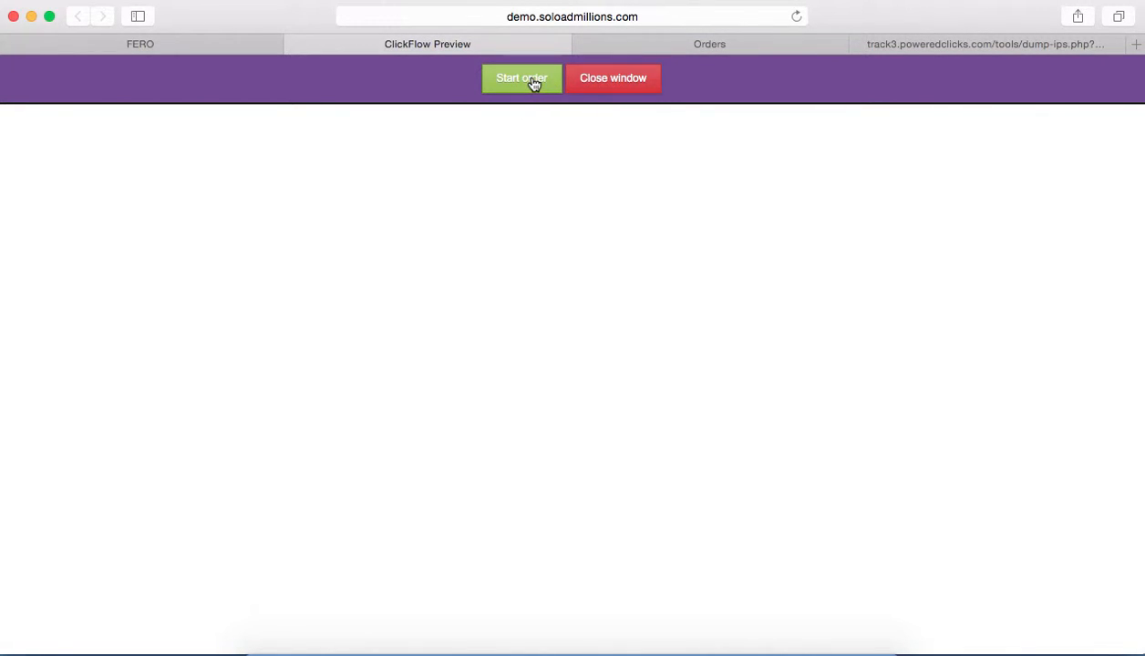
{"action": "left_click", "coordinate": [224, 46]}
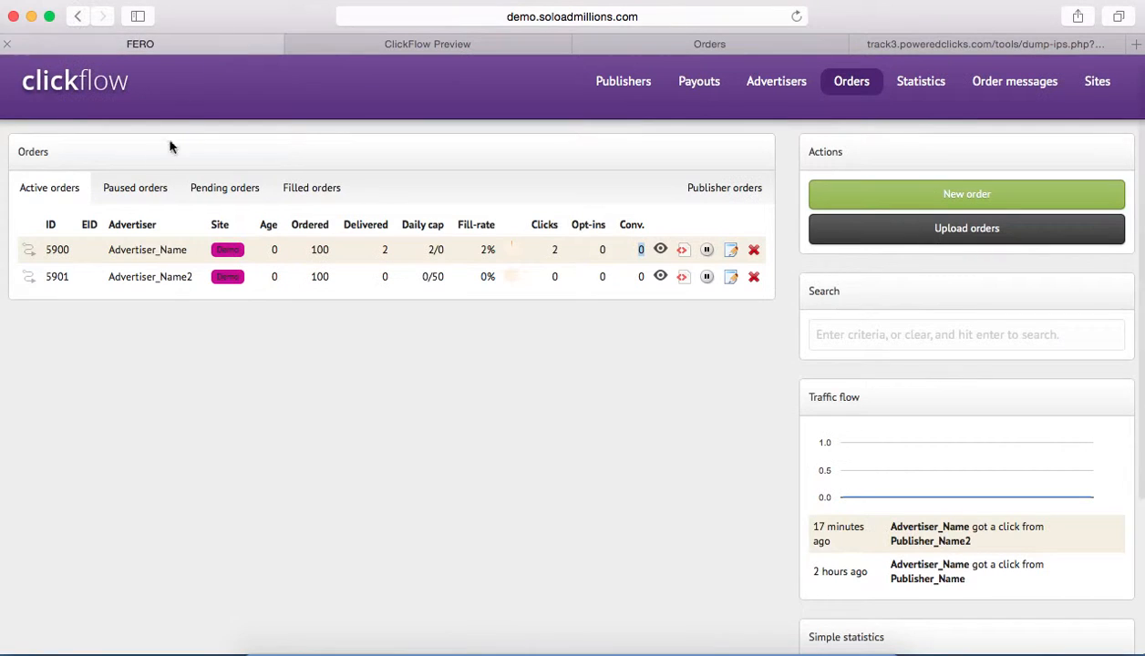
{"action": "scroll", "coordinate": [41, 198], "scroll_direction": "down", "scroll_amount": 1}
{"action": "scroll", "coordinate": [45, 201], "scroll_direction": "up", "scroll_amount": 1}
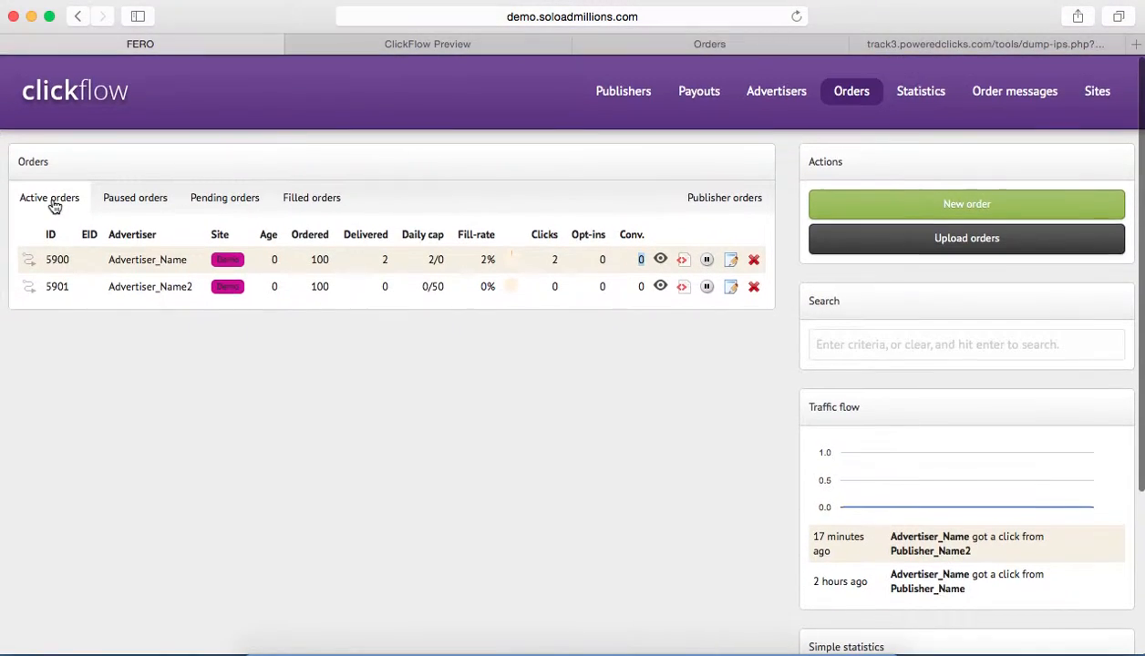
{"action": "left_click", "coordinate": [201, 200]}
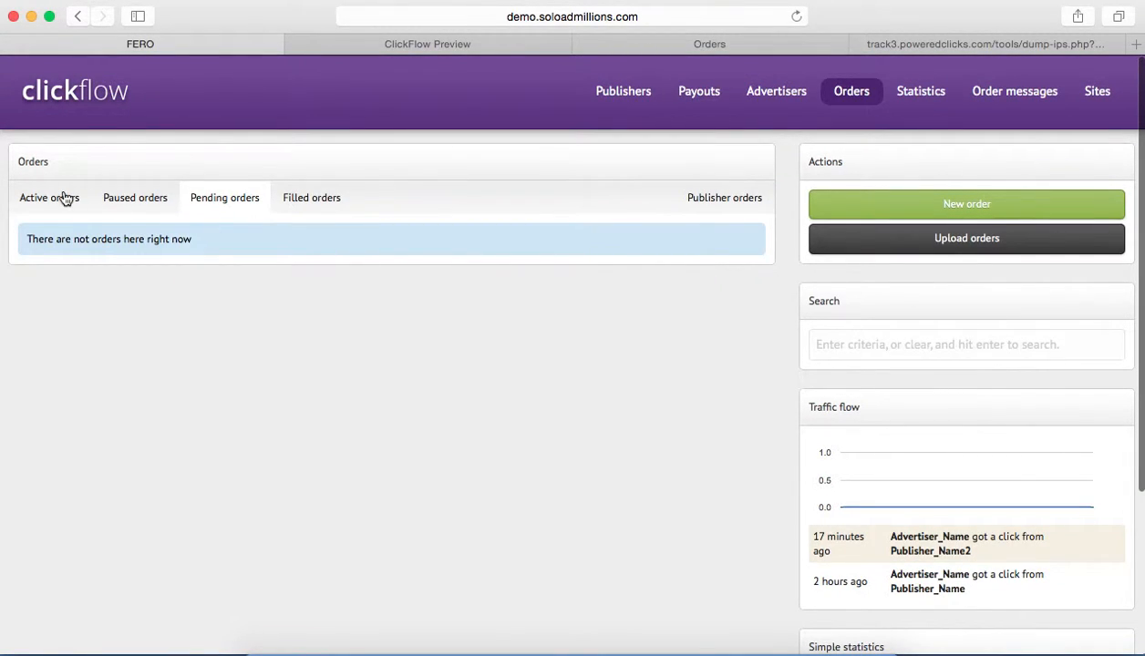
{"action": "left_click", "coordinate": [486, 45]}
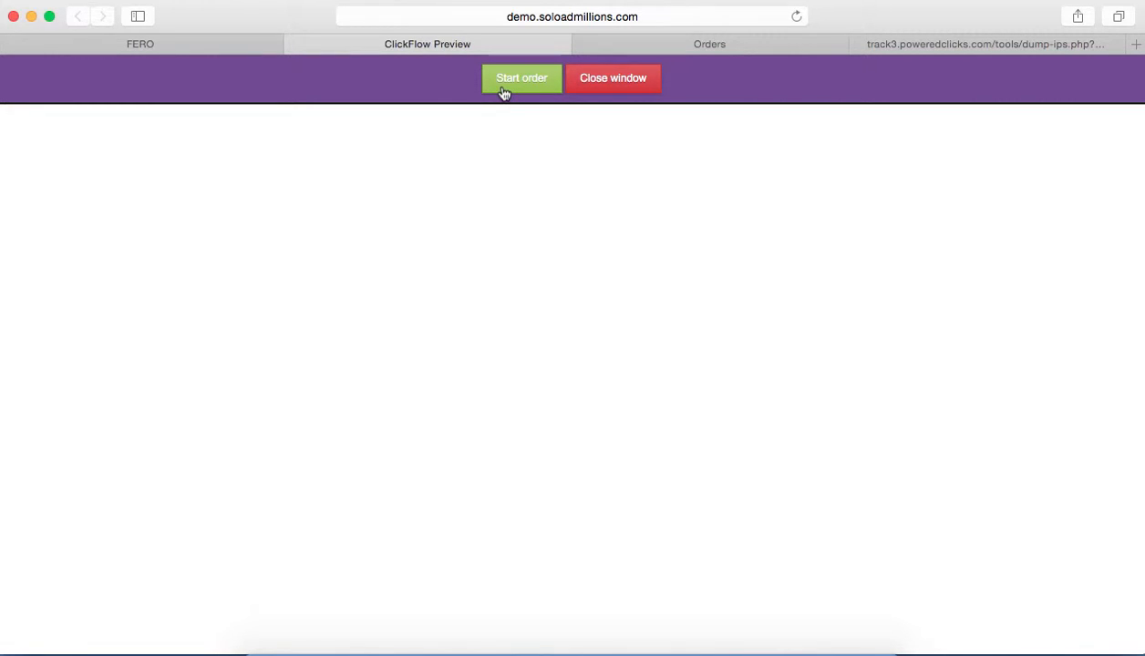
{"action": "left_click", "coordinate": [609, 81]}
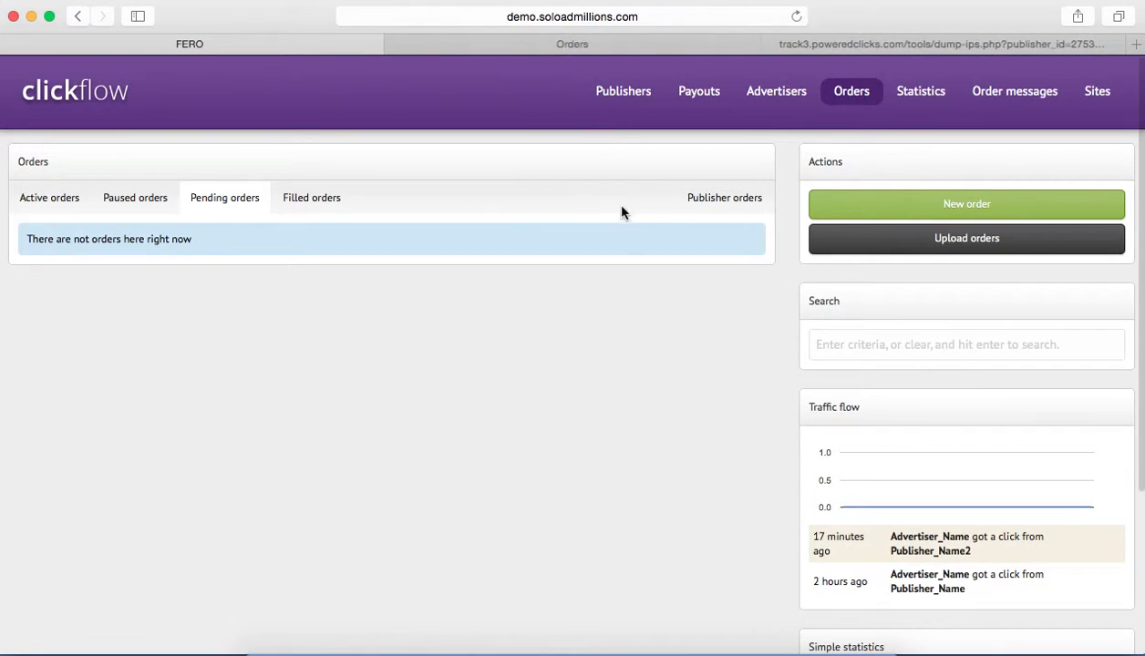
Copy the destination URL from Advertiser_Name2's active order and leave the order without saving.
{"action": "left_click", "coordinate": [73, 202]}
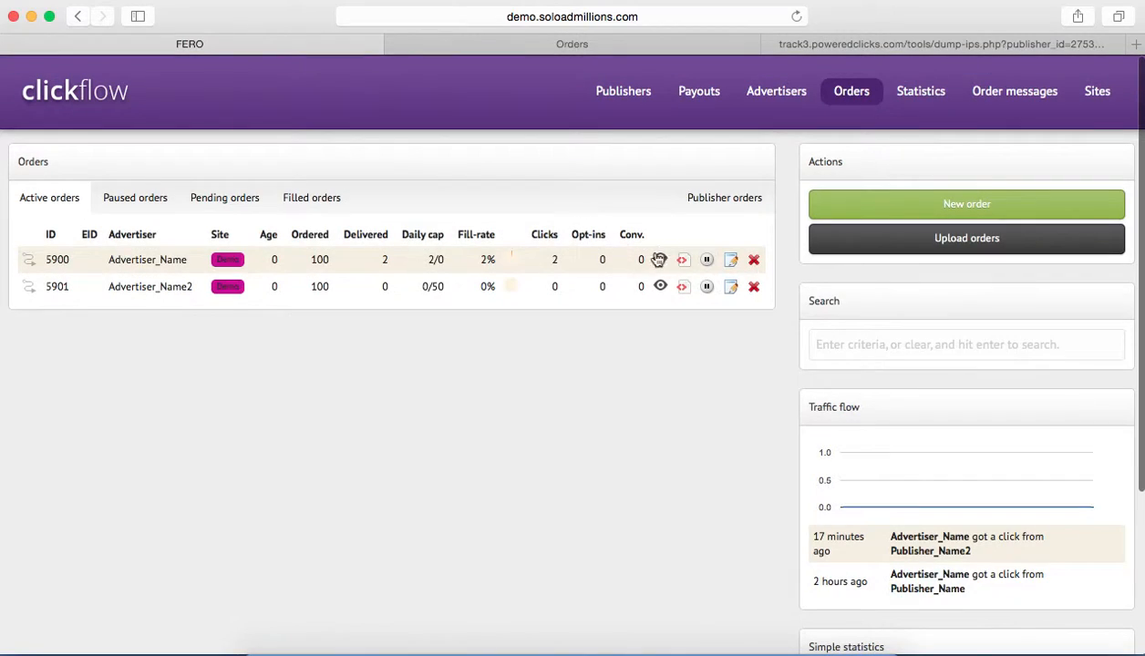
{"action": "left_click", "coordinate": [730, 288]}
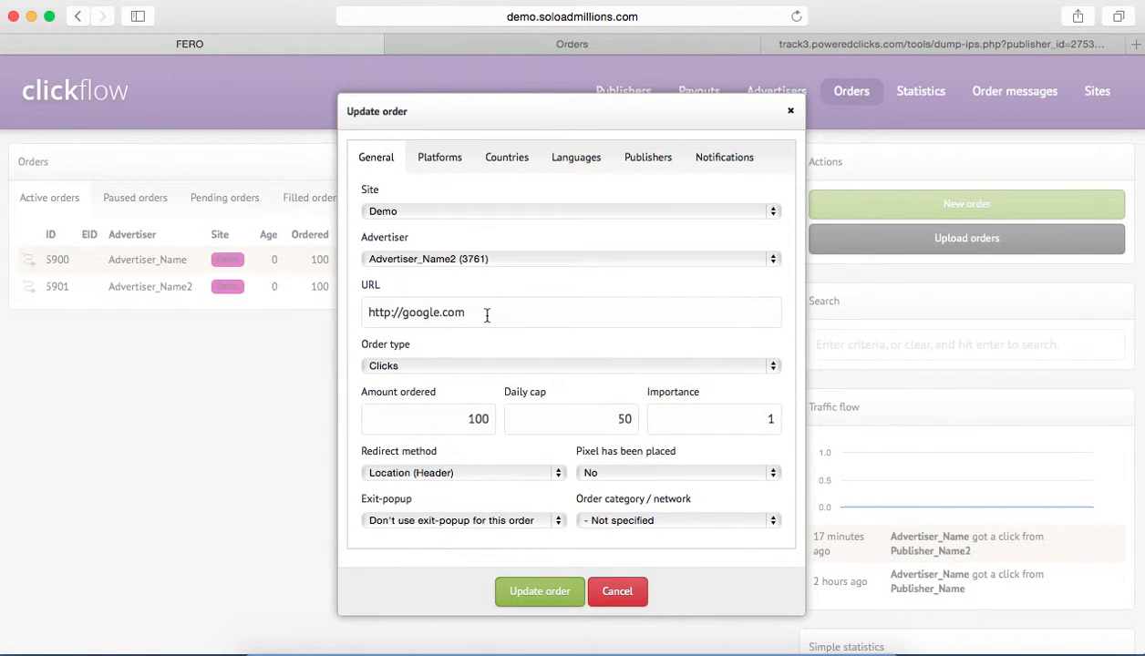
{"action": "left_click", "coordinate": [487, 315]}
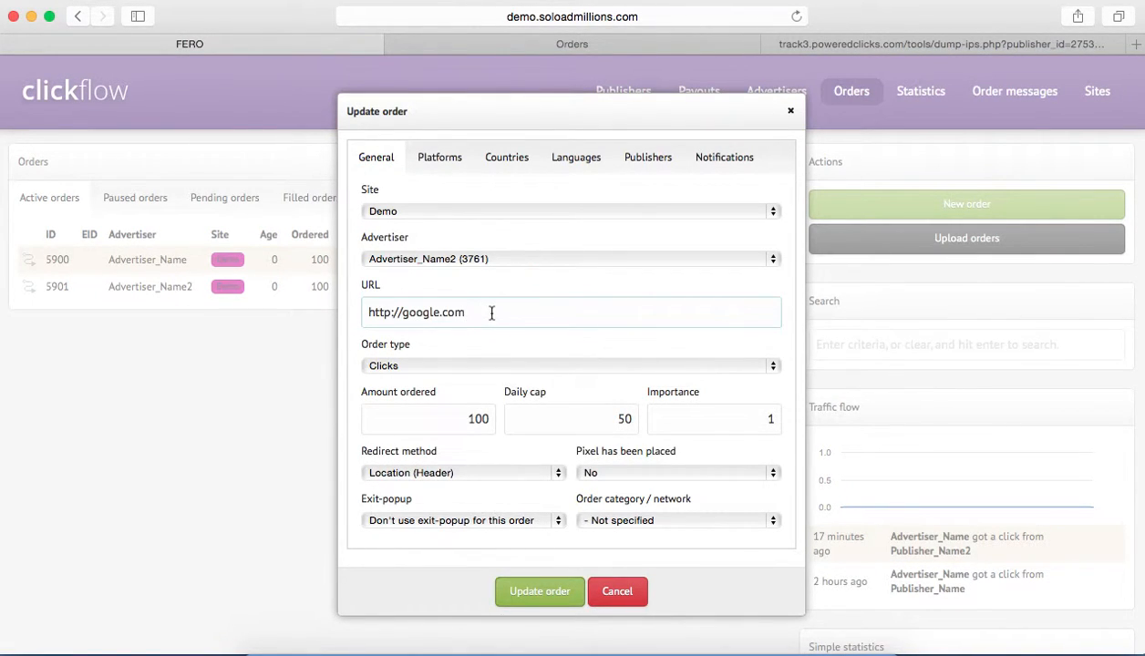
{"action": "key", "text": "super+a"}
{"action": "key", "text": "super+c"}
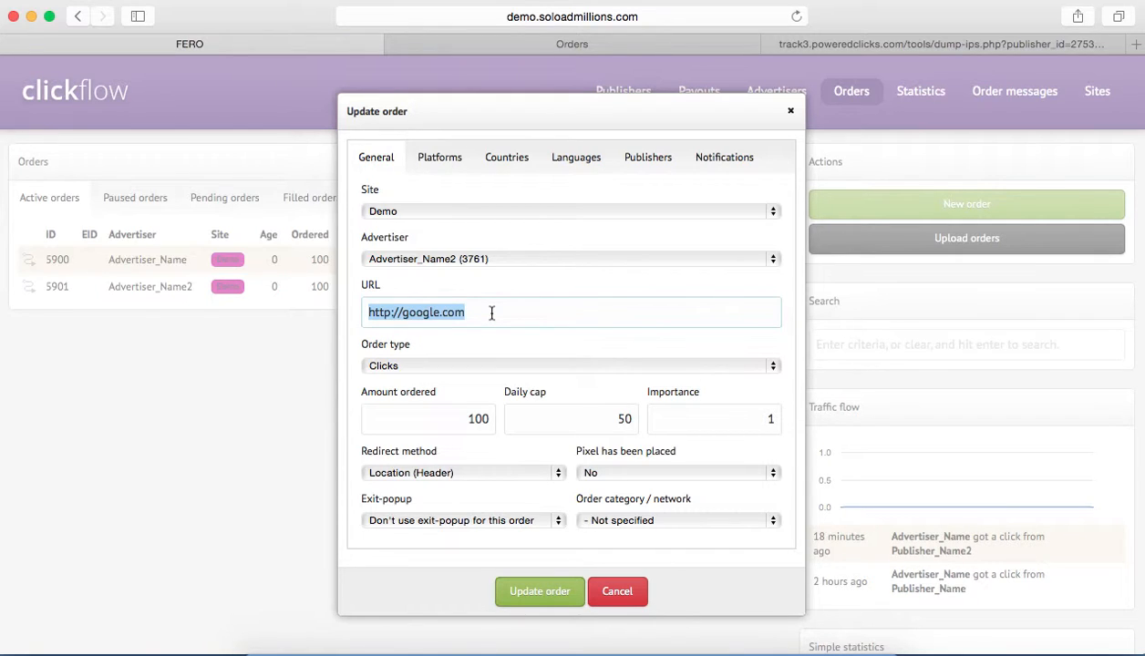
{"action": "left_click", "coordinate": [631, 590]}
Load the copied URL in a new browser tab, close that tab, and return to the active orders list.
{"action": "key", "text": "super+t"}
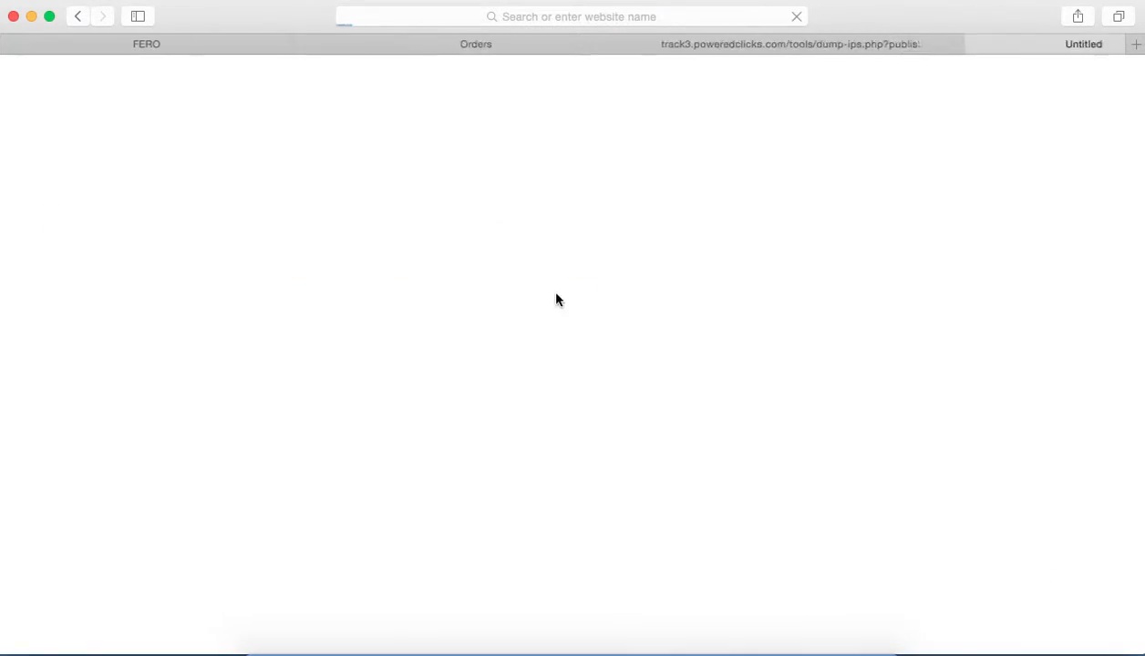
{"action": "key", "text": "super+v"}
{"action": "left_click", "coordinate": [502, 16]}
{"action": "key", "text": "super+v"}
{"action": "key", "text": "Return"}
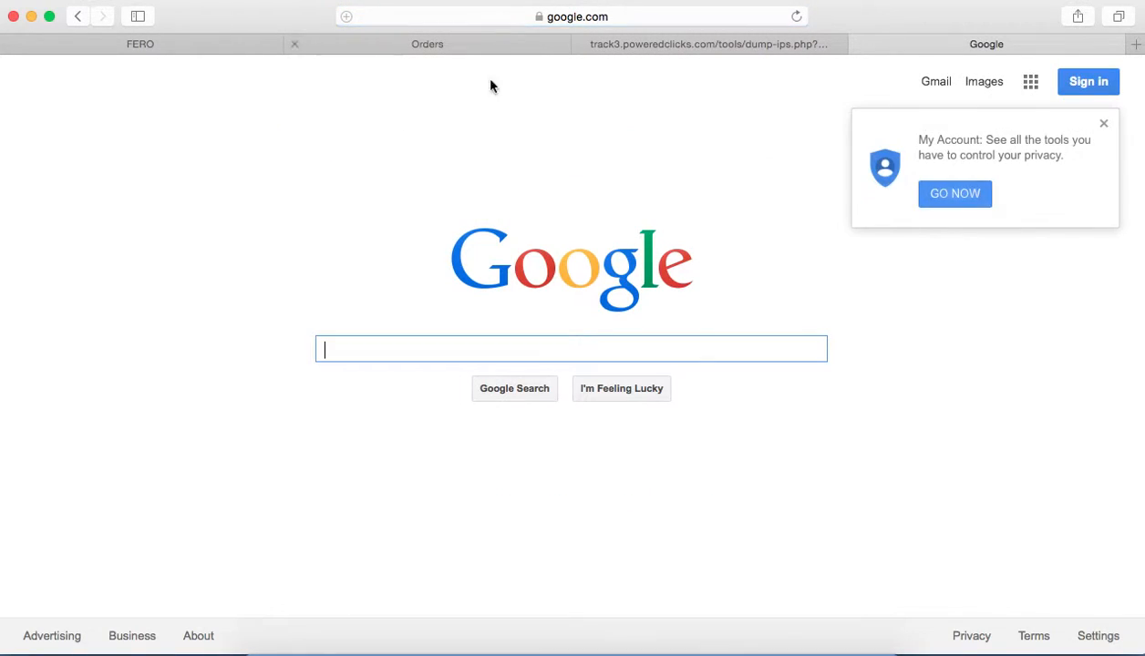
{"action": "left_click", "coordinate": [859, 44]}
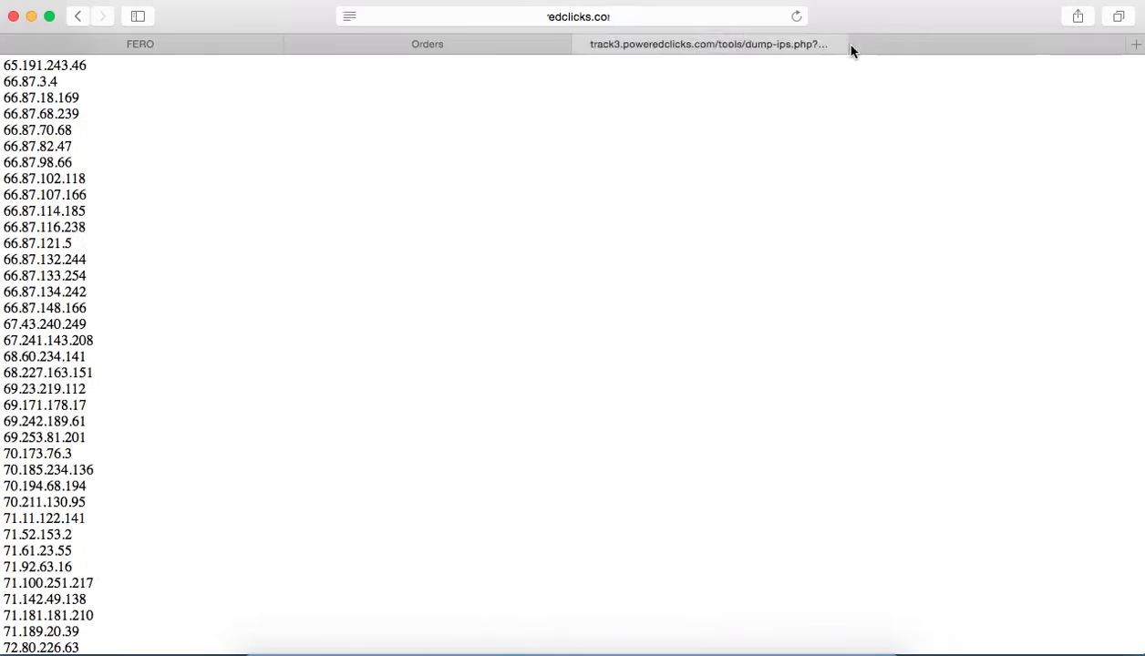
{"action": "left_click", "coordinate": [247, 44]}
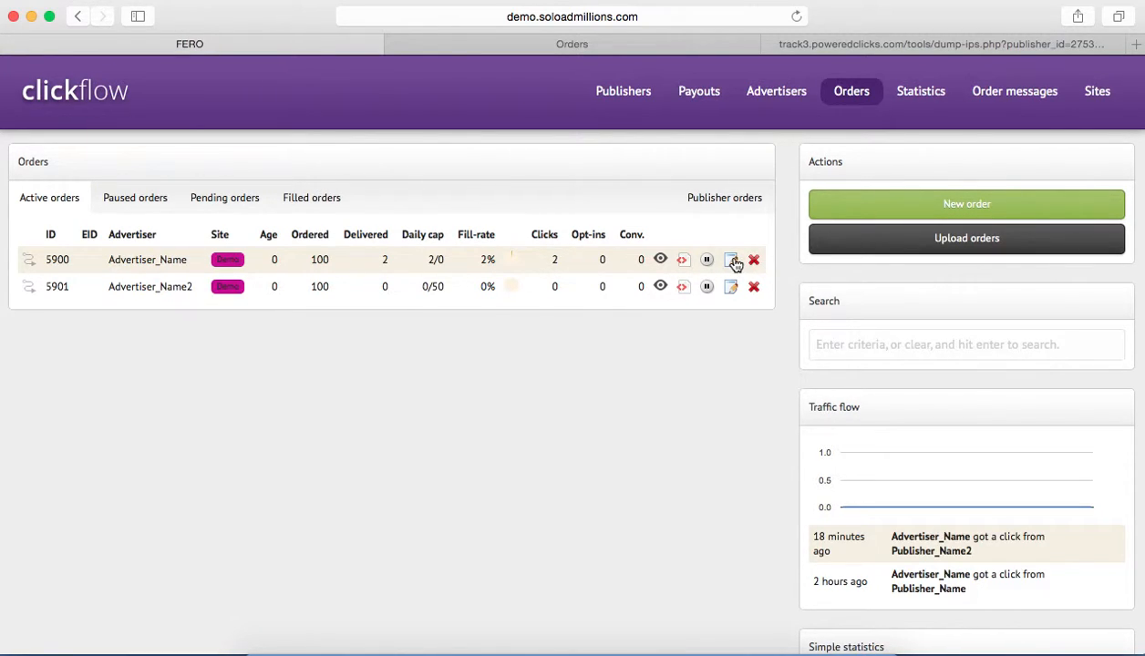
Put Advertiser_Name's active order on the global redirect list.
{"action": "left_click_drag", "start_coordinate": [69, 262], "coordinate": [43, 258]}
{"action": "left_click_drag", "start_coordinate": [107, 259], "coordinate": [190, 263]}
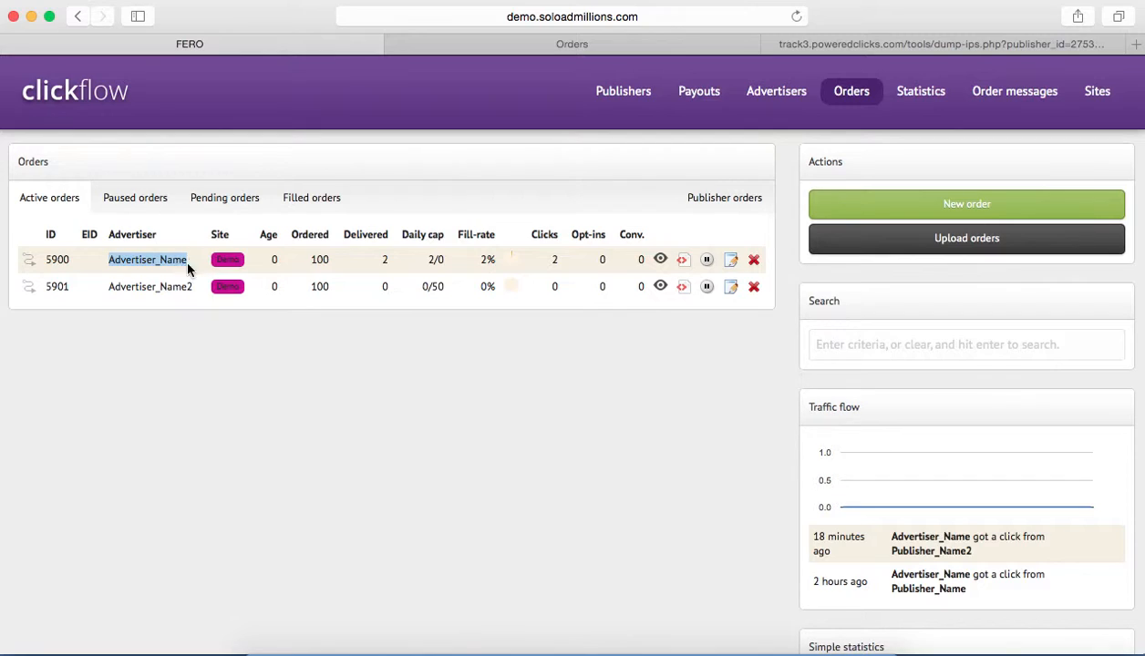
{"action": "left_click_drag", "start_coordinate": [73, 261], "coordinate": [45, 258]}
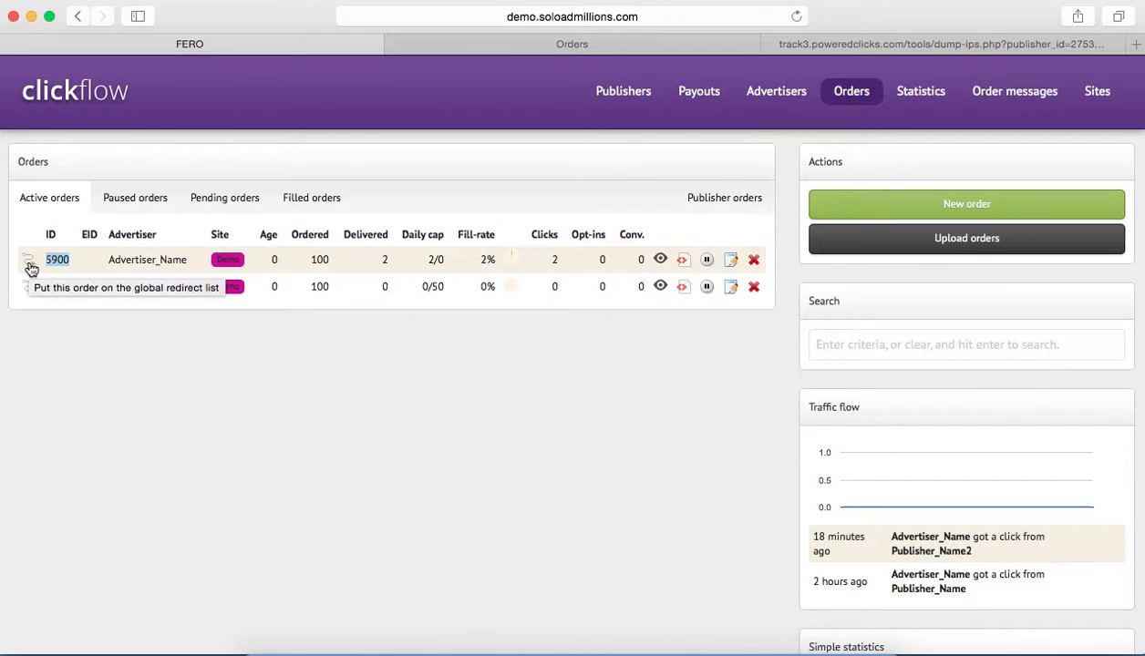
{"action": "left_click", "coordinate": [29, 262]}
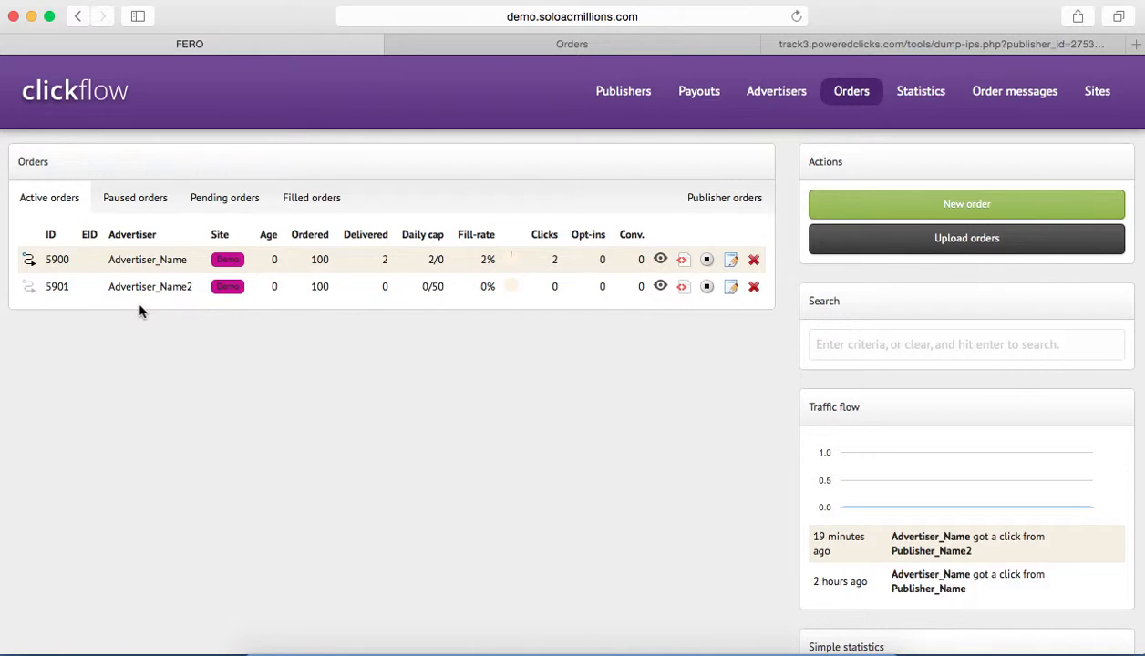
Compare the daily cap of Advertiser_Name2's order with Advertiser_Name's order on the global redirect list.
{"action": "left_click_drag", "start_coordinate": [407, 290], "coordinate": [449, 290]}
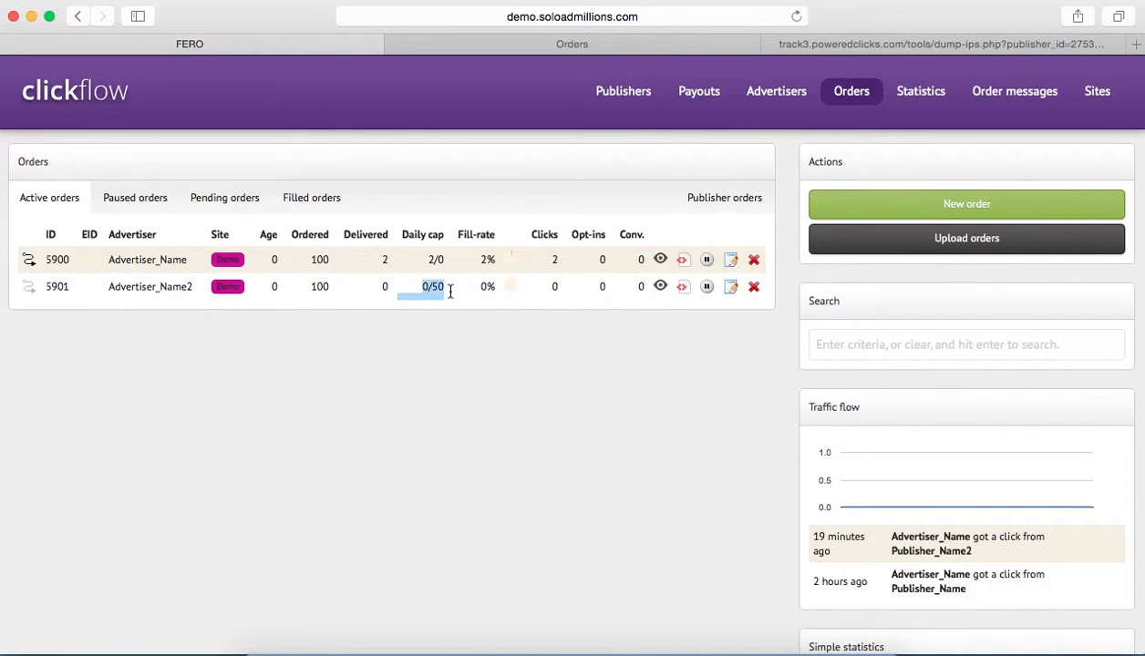
{"action": "left_click", "coordinate": [449, 306]}
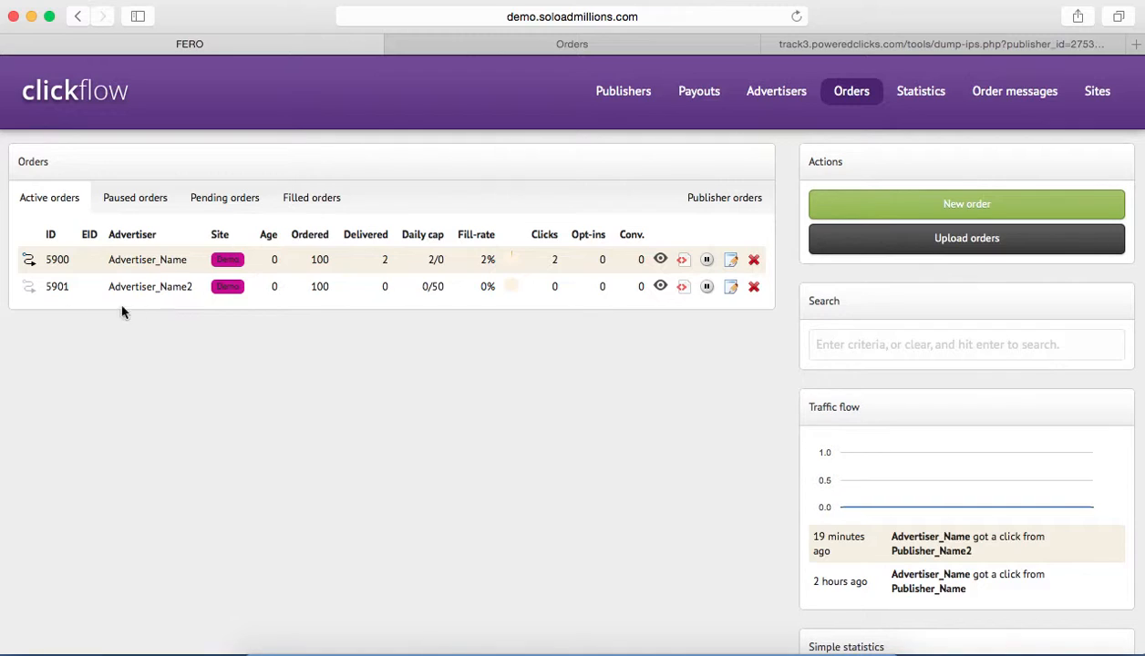
{"action": "left_click", "coordinate": [30, 261]}
{"action": "left_click_drag", "start_coordinate": [188, 260], "coordinate": [105, 261]}
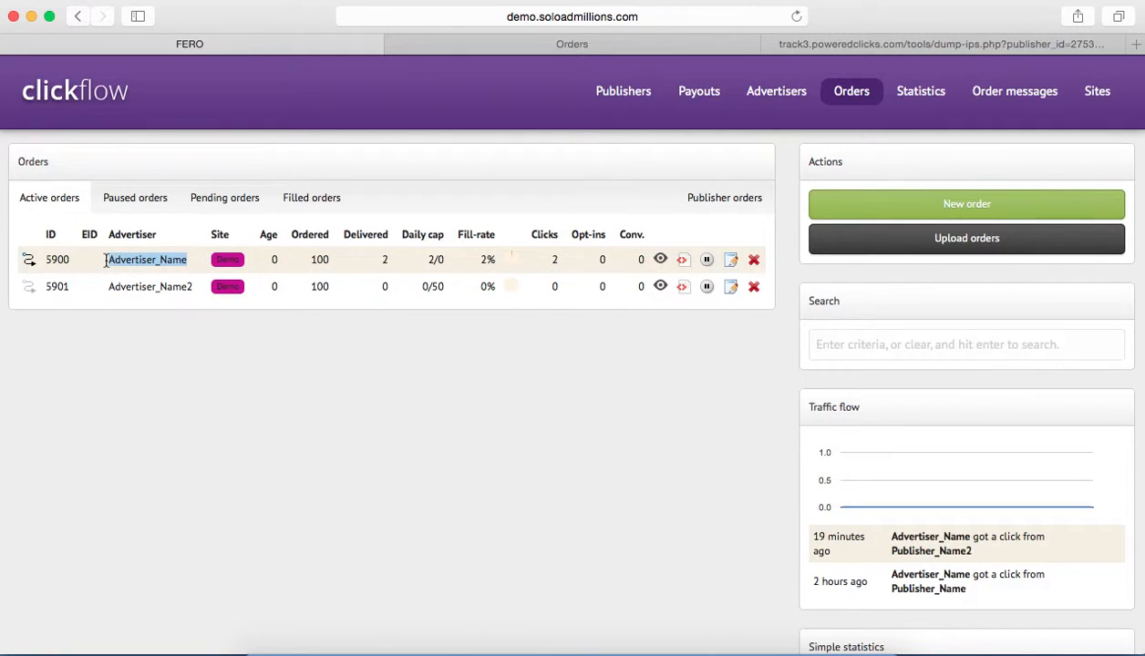
{"action": "left_click", "coordinate": [213, 273]}
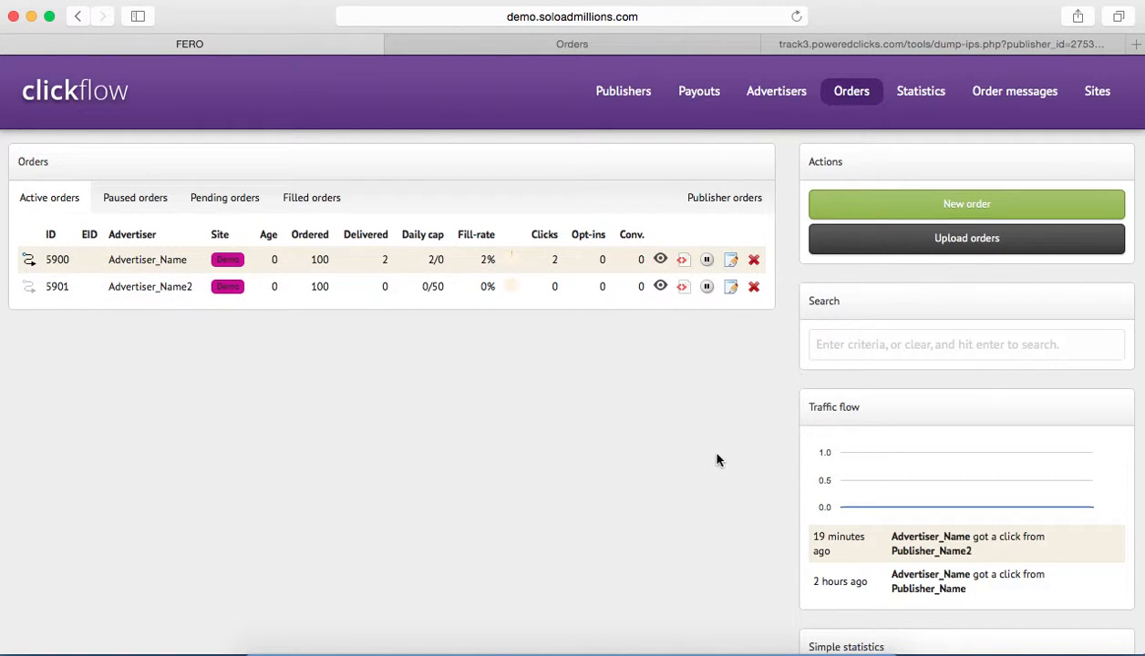
Open Advertiser_Name's order for editing and review the available advertisers and order types, keeping Advertiser_Name and Clicks.
{"action": "left_click", "coordinate": [730, 260]}
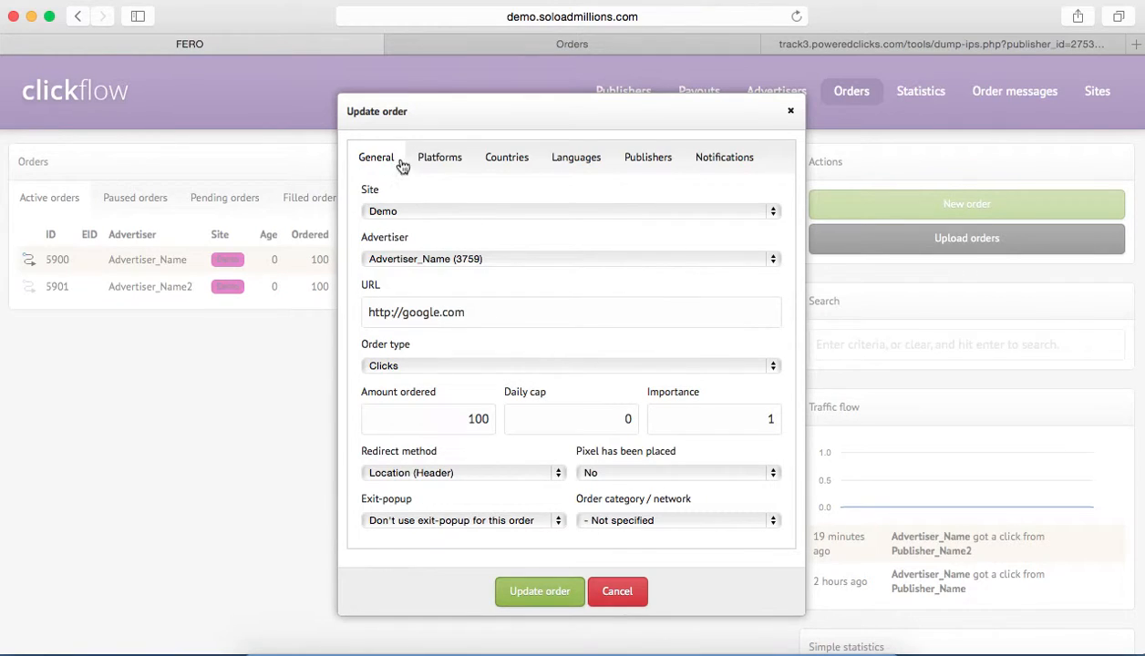
{"action": "left_click_drag", "start_coordinate": [346, 111], "coordinate": [413, 112]}
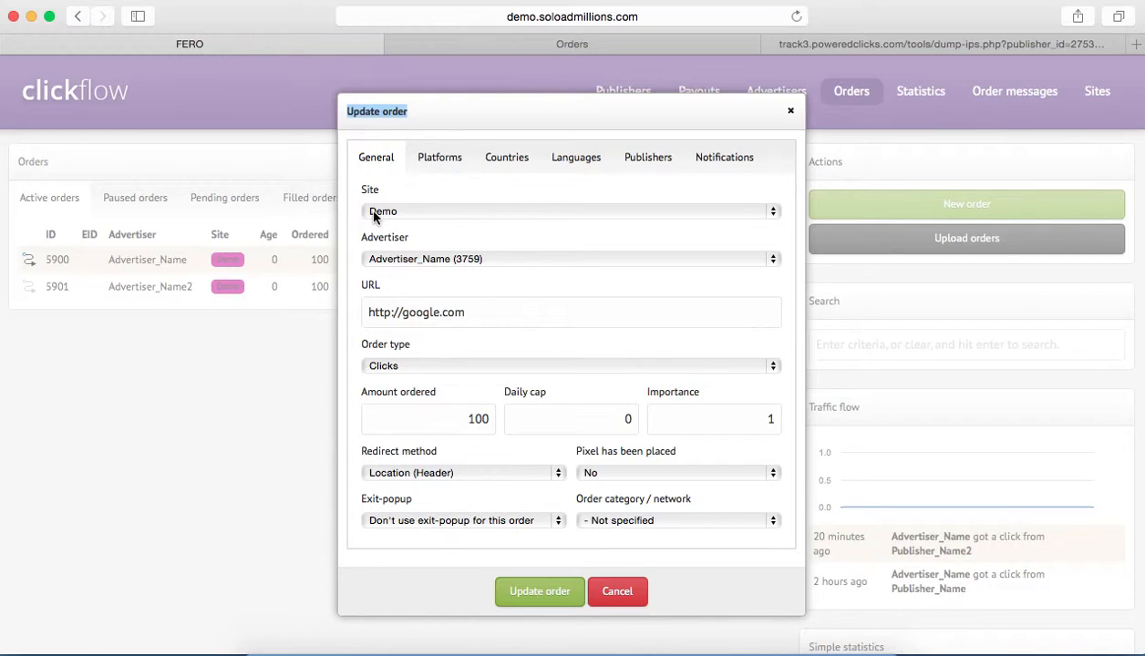
{"action": "left_click", "coordinate": [404, 202]}
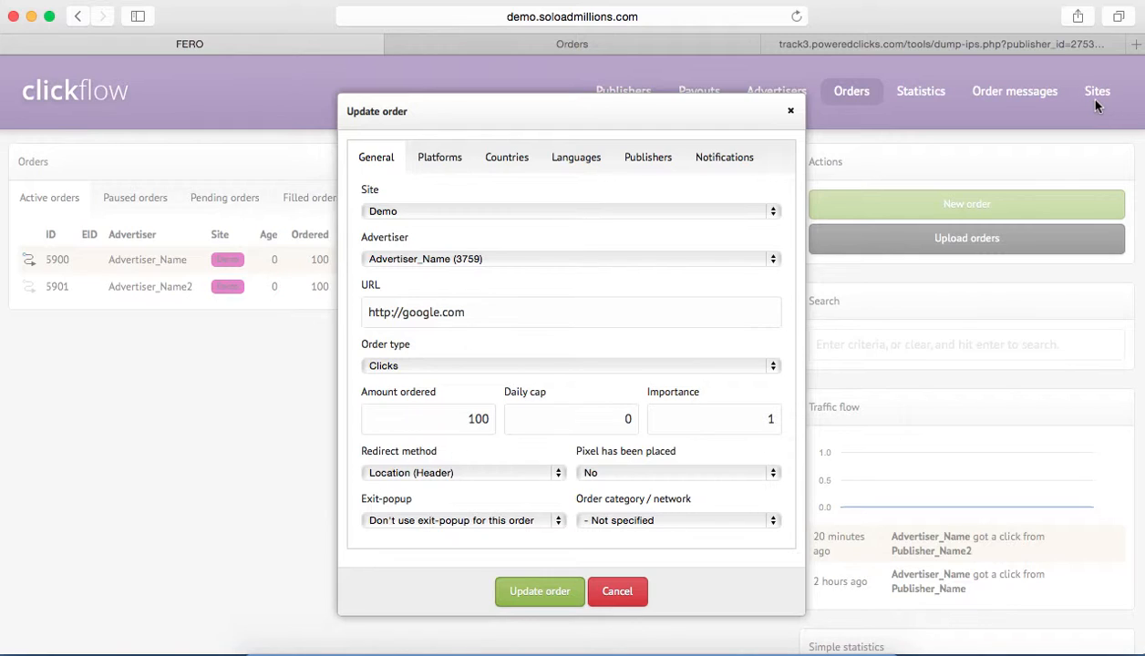
{"action": "left_click", "coordinate": [515, 258]}
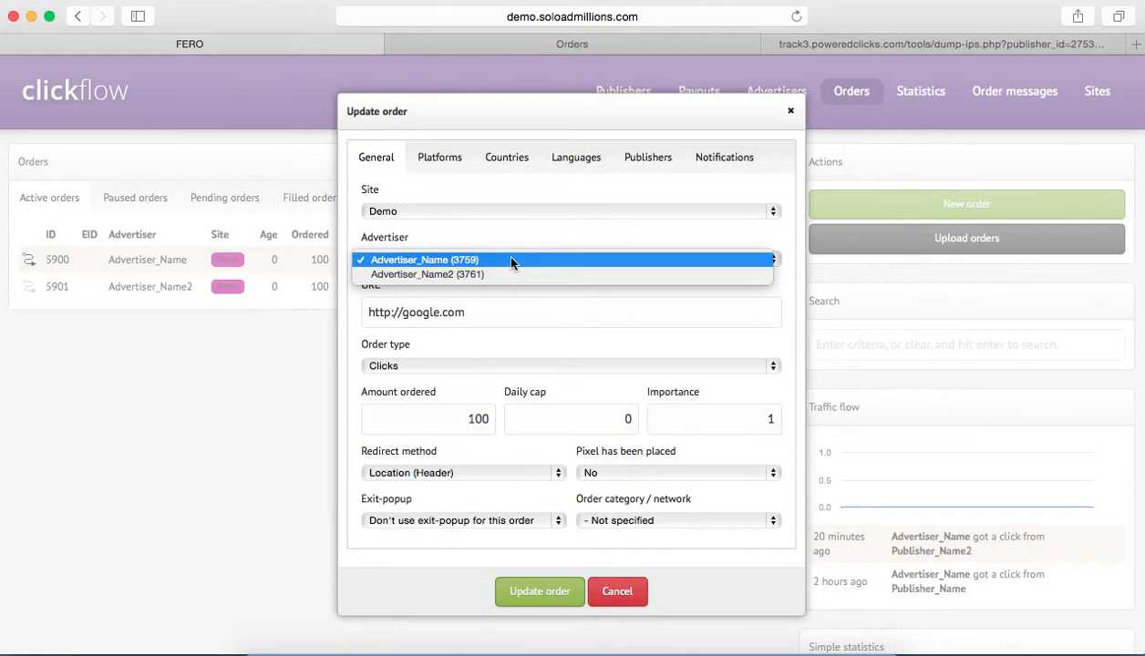
{"action": "left_click", "coordinate": [349, 286]}
{"action": "left_click", "coordinate": [405, 262]}
{"action": "left_click", "coordinate": [355, 263]}
{"action": "scroll", "coordinate": [527, 342], "scroll_direction": "down", "scroll_amount": 1}
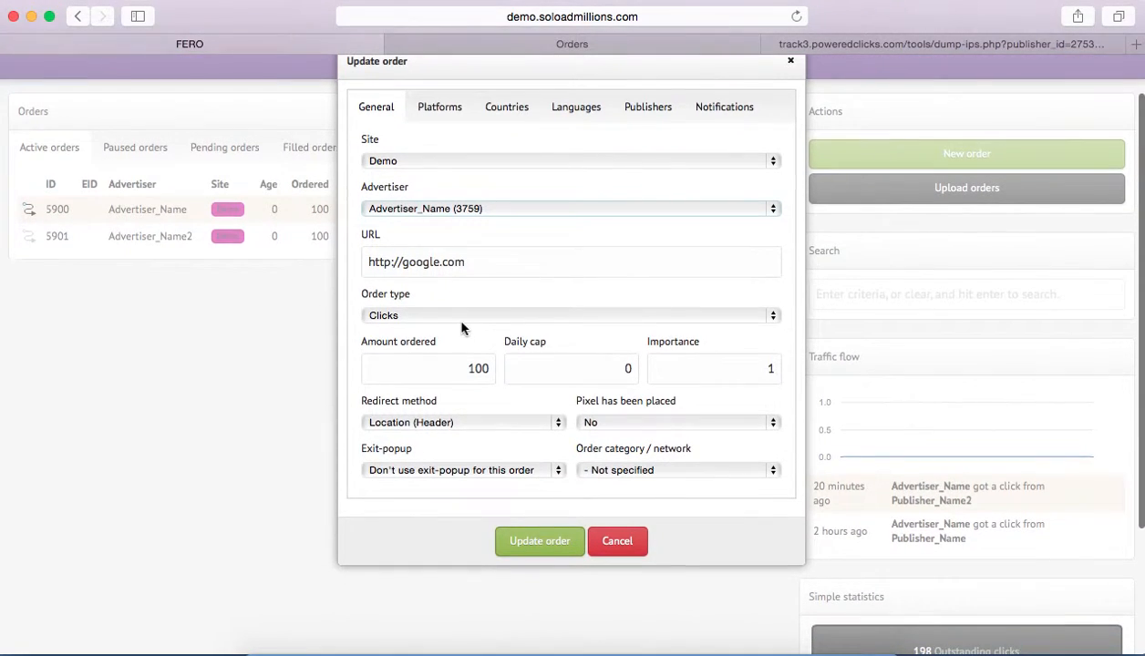
{"action": "left_click", "coordinate": [453, 314]}
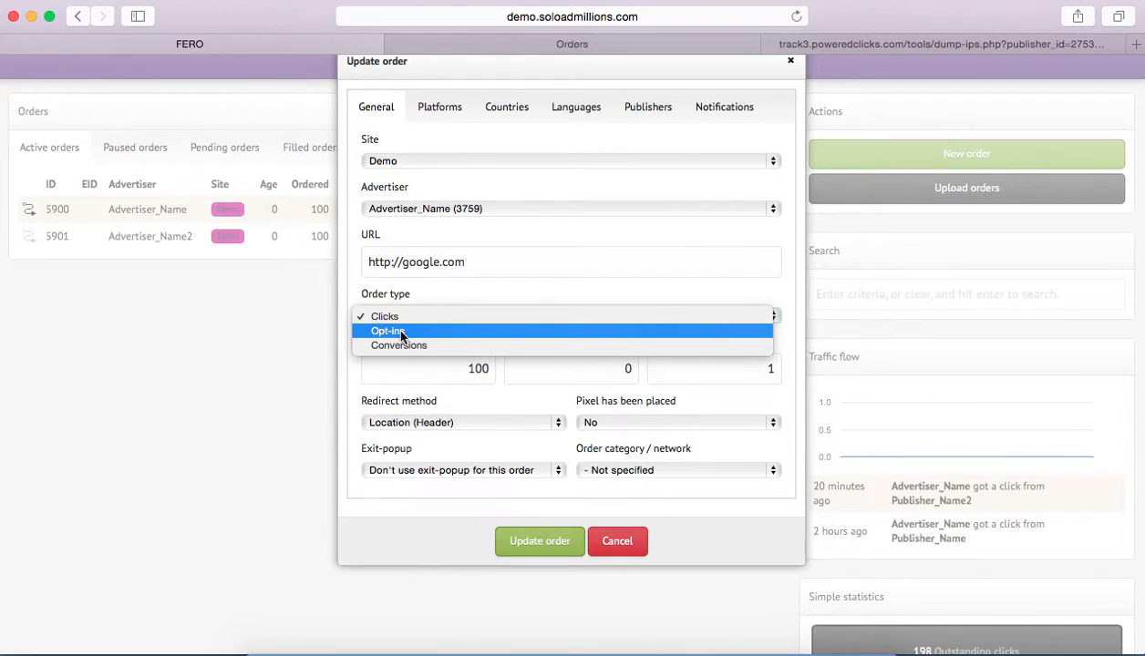
{"action": "left_click", "coordinate": [425, 357]}
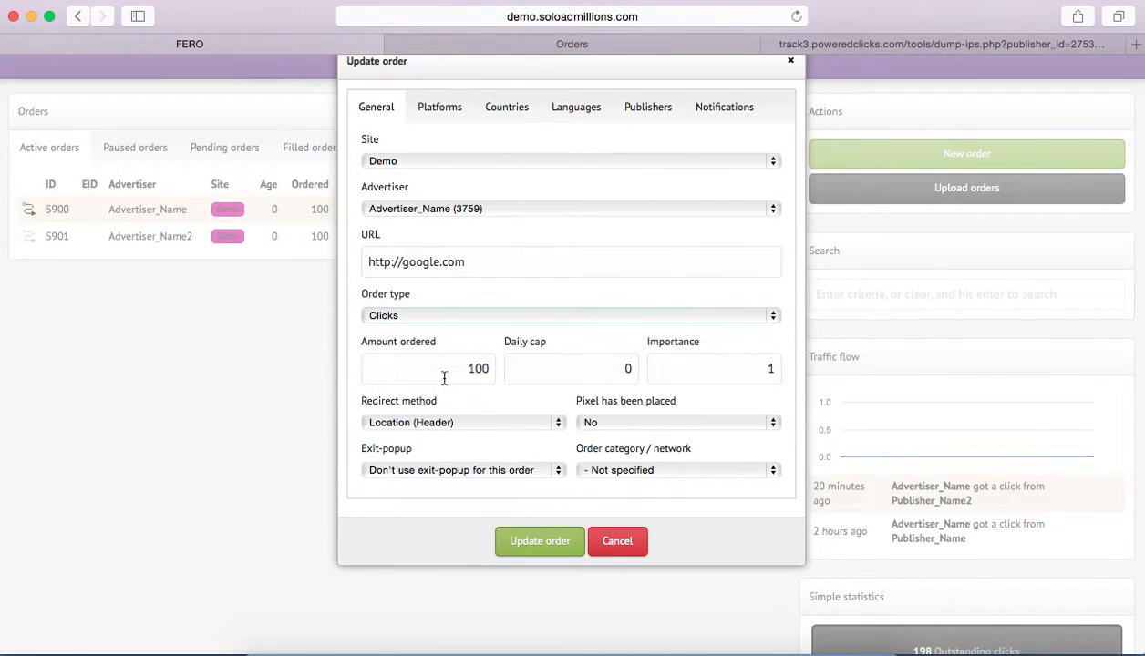
Set the order's daily cap to 10 and review its importance setting.
{"action": "left_click", "coordinate": [473, 366]}
{"action": "left_click", "coordinate": [601, 362]}
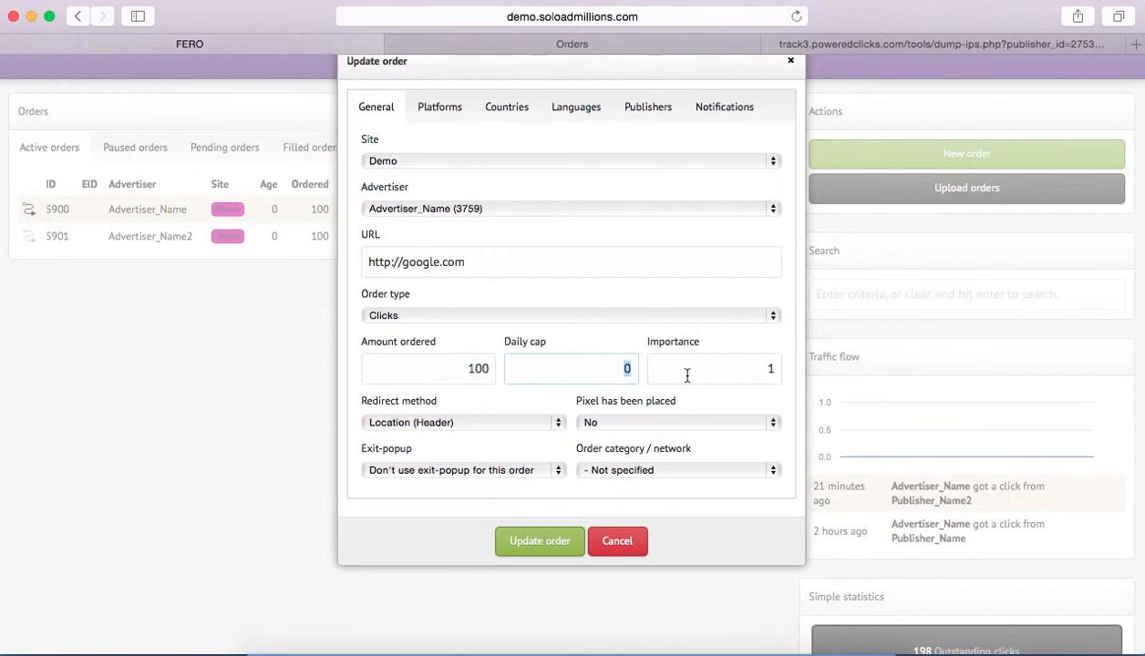
{"action": "type", "text": "10"}
{"action": "left_click", "coordinate": [708, 373]}
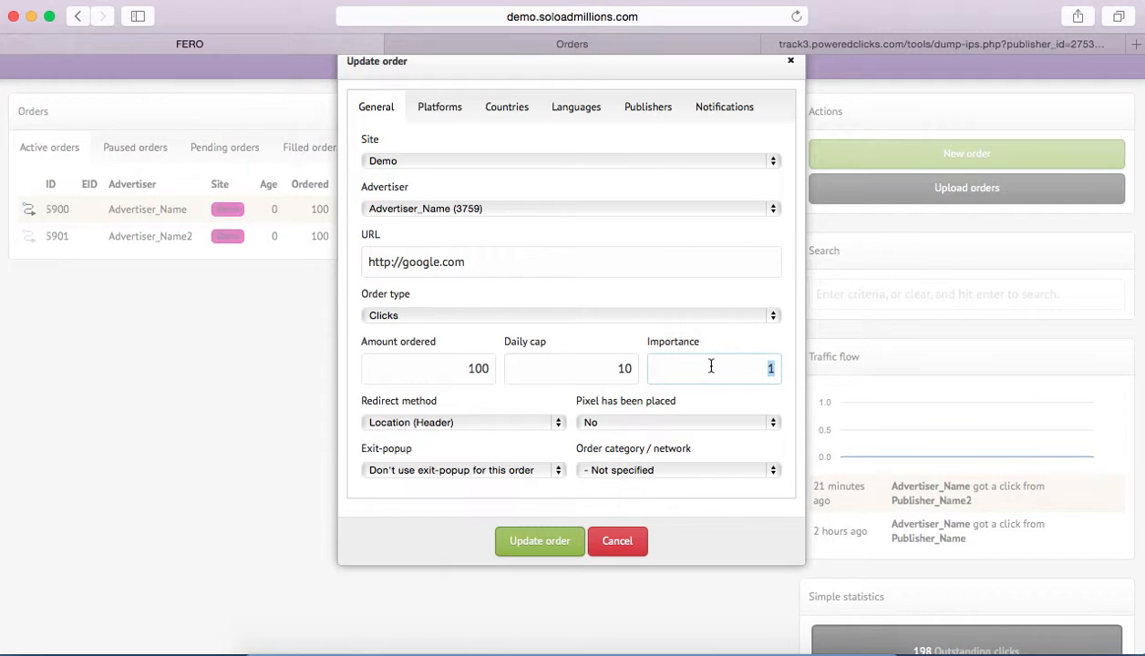
{"action": "scroll", "coordinate": [710, 366], "scroll_direction": "up", "scroll_amount": 2}
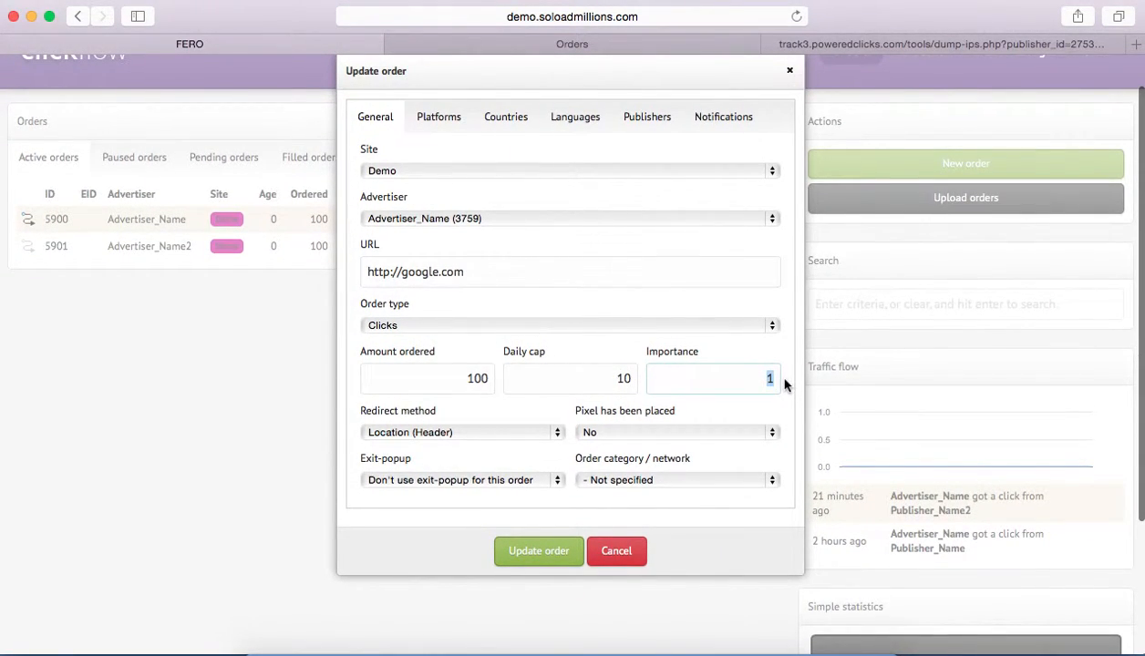
{"action": "scroll", "coordinate": [619, 349], "scroll_direction": "down", "scroll_amount": 1}
{"action": "left_click", "coordinate": [621, 352]}
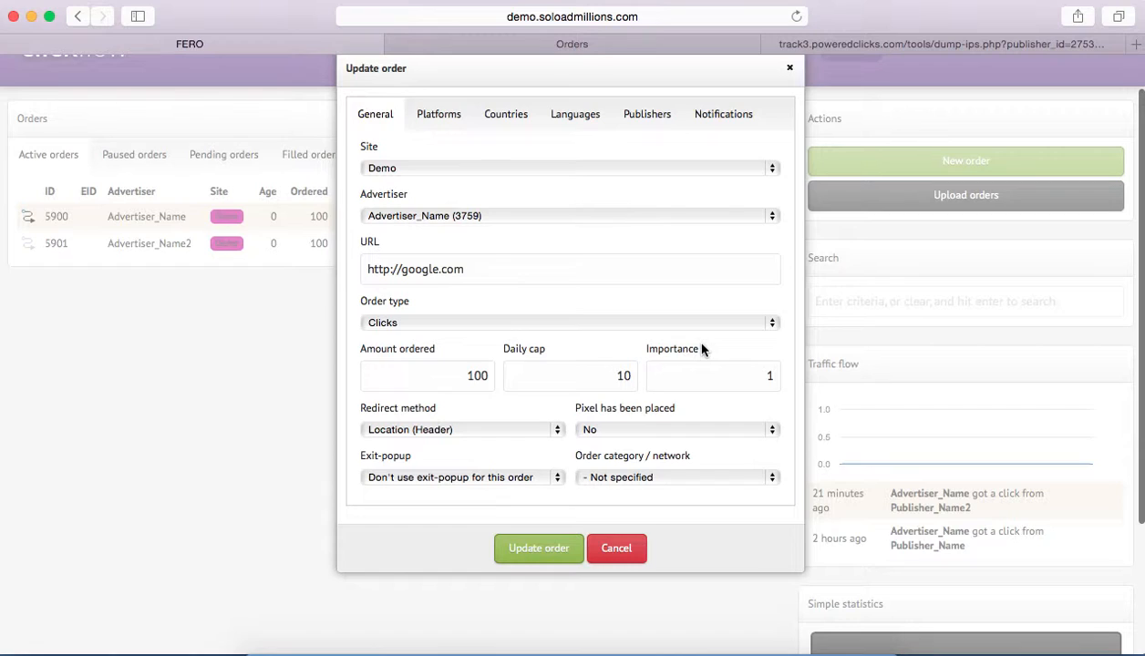
{"action": "scroll", "coordinate": [701, 347], "scroll_direction": "up", "scroll_amount": 1}
{"action": "scroll", "coordinate": [701, 354], "scroll_direction": "up", "scroll_amount": 1}
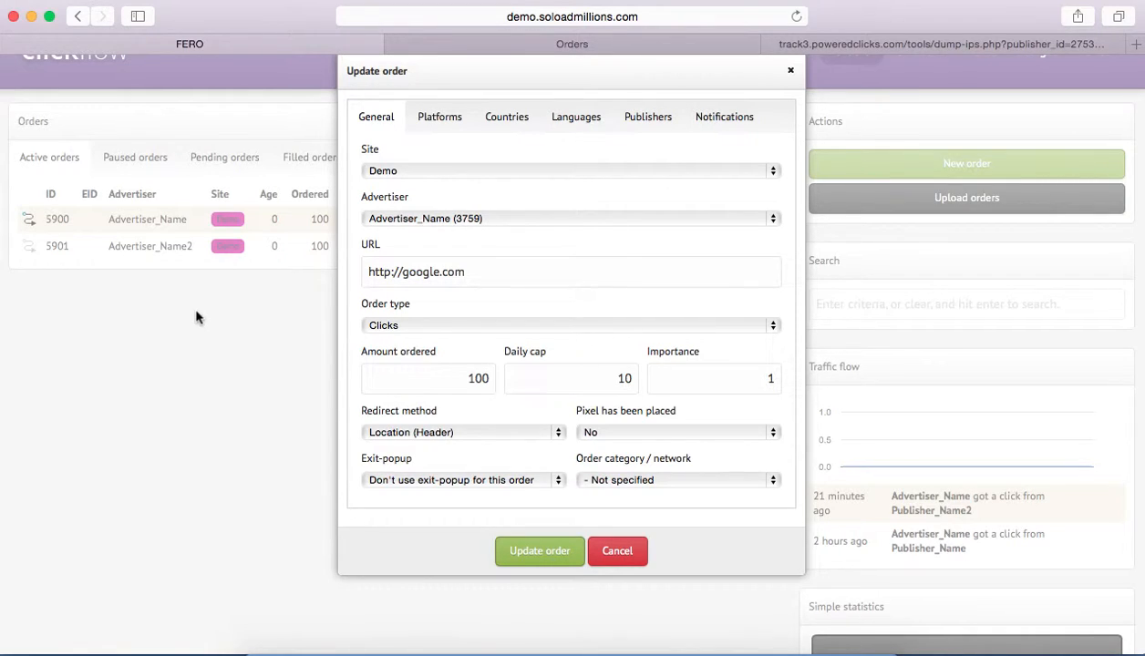
Set the order's amount ordered to 10000 and its daily cap to 1000.
{"action": "double_click", "coordinate": [576, 377]}
{"action": "left_click", "coordinate": [478, 378]}
{"action": "type", "text": "00"}
{"action": "key", "text": "Tab"}
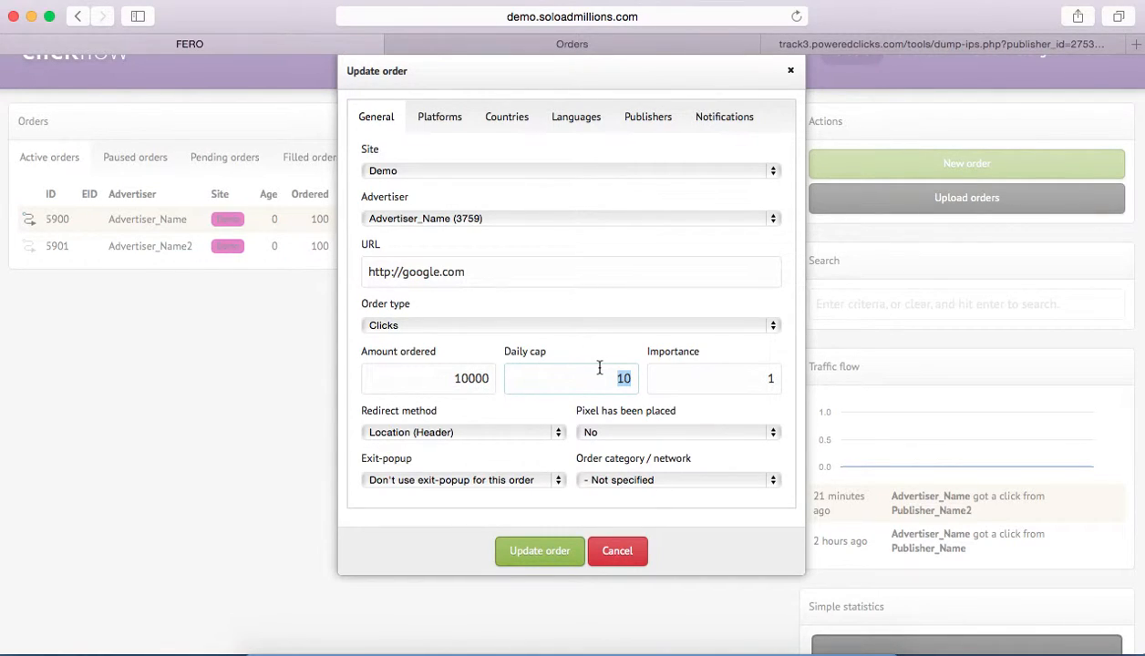
{"action": "type", "text": "1000"}
{"action": "key", "text": "Tab"}
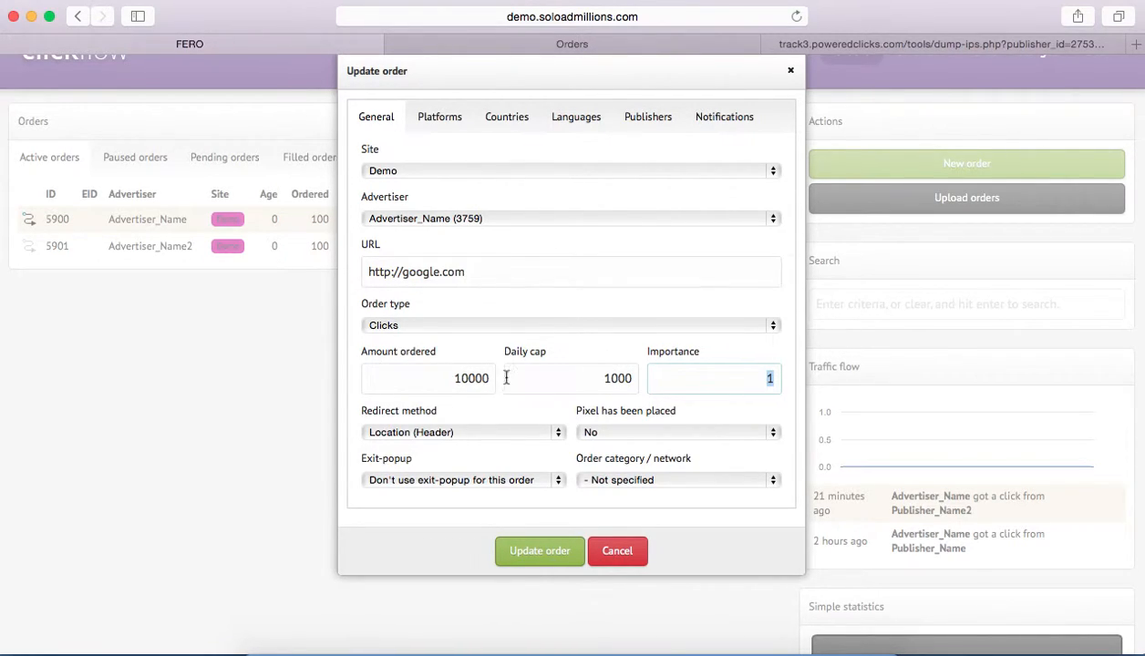
{"action": "left_click_drag", "start_coordinate": [601, 380], "coordinate": [642, 379]}
Set the order's importance to 2.
{"action": "double_click", "coordinate": [716, 383]}
{"action": "type", "text": "100"}
{"action": "left_click_drag", "start_coordinate": [686, 366], "coordinate": [824, 375]}
{"action": "type", "text": "2"}
{"action": "left_click_drag", "start_coordinate": [755, 375], "coordinate": [796, 387]}
Review the available redirect methods for the order, keeping Location (Header).
{"action": "left_click", "coordinate": [435, 418]}
{"action": "left_click", "coordinate": [431, 432]}
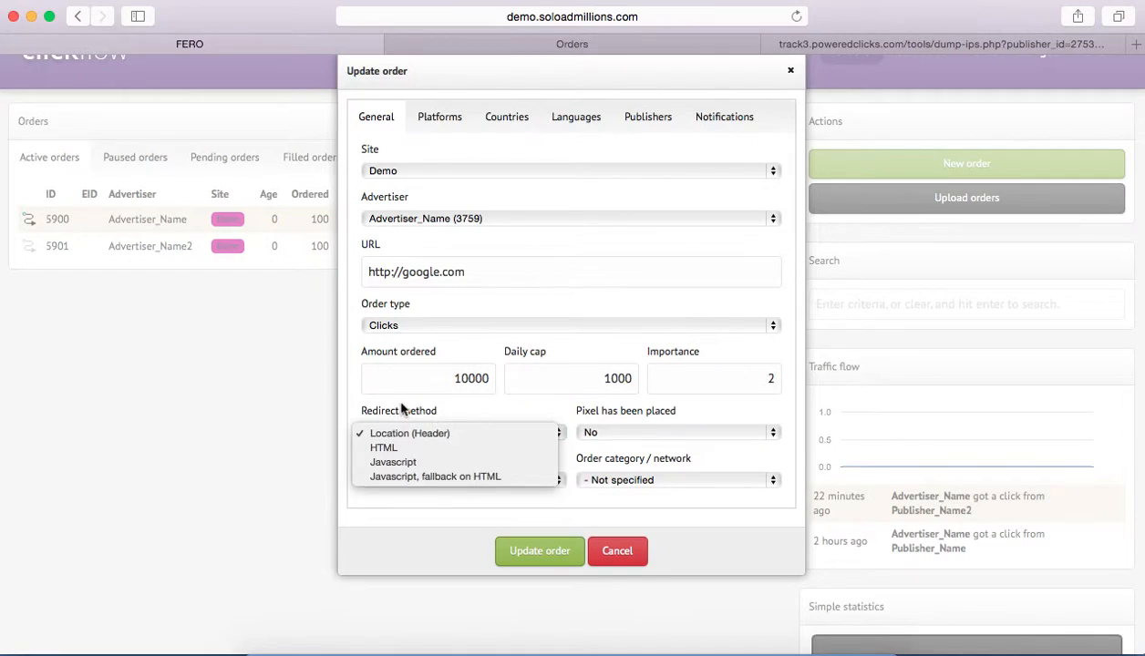
{"action": "left_click", "coordinate": [402, 410]}
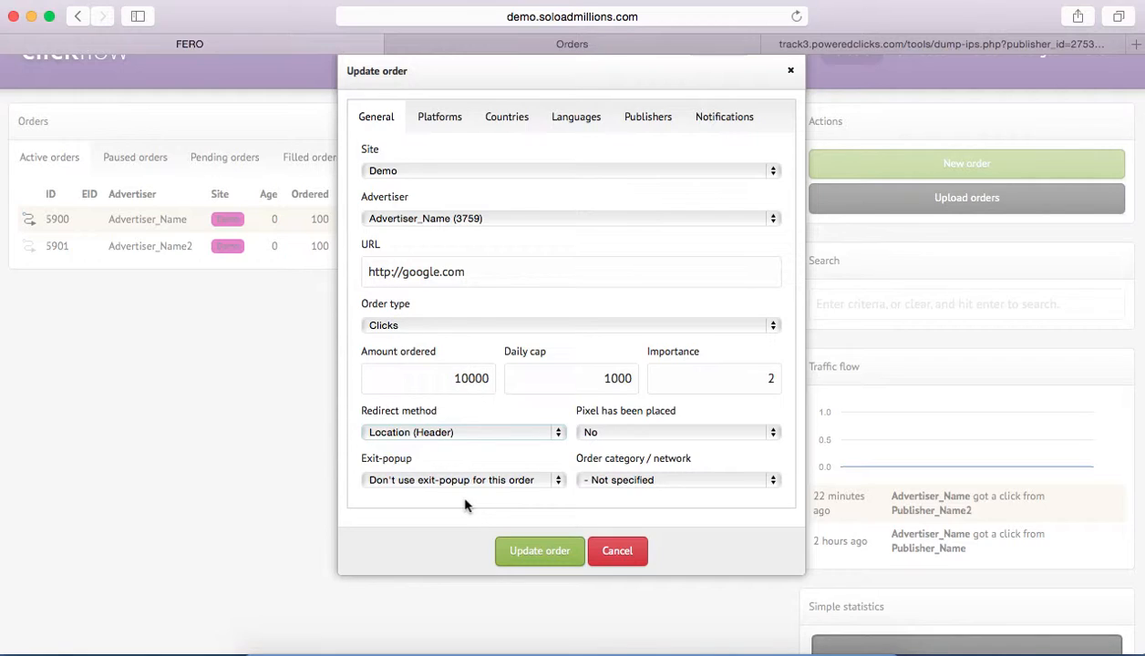
{"action": "left_click", "coordinate": [458, 437]}
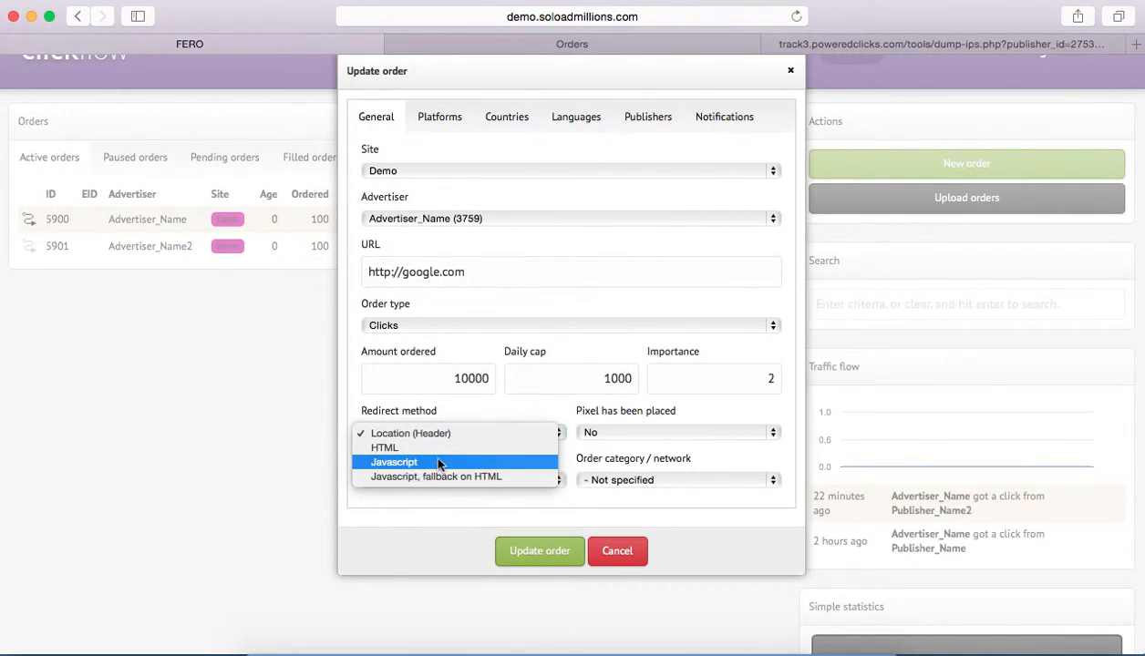
{"action": "left_click", "coordinate": [483, 415]}
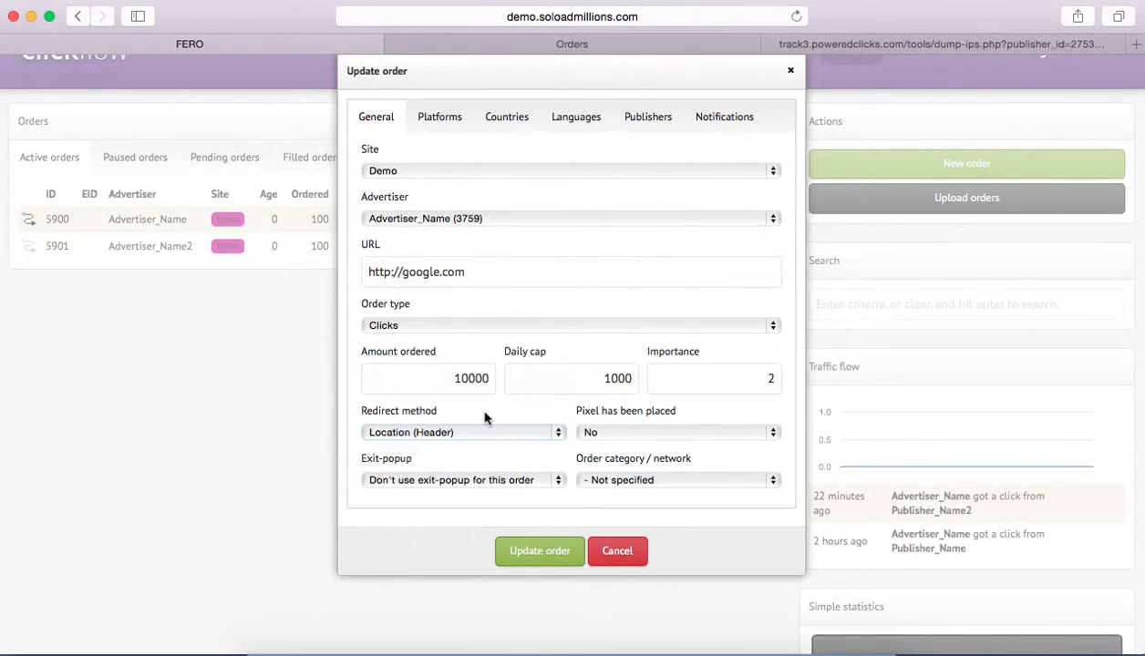
{"action": "left_click", "coordinate": [472, 426]}
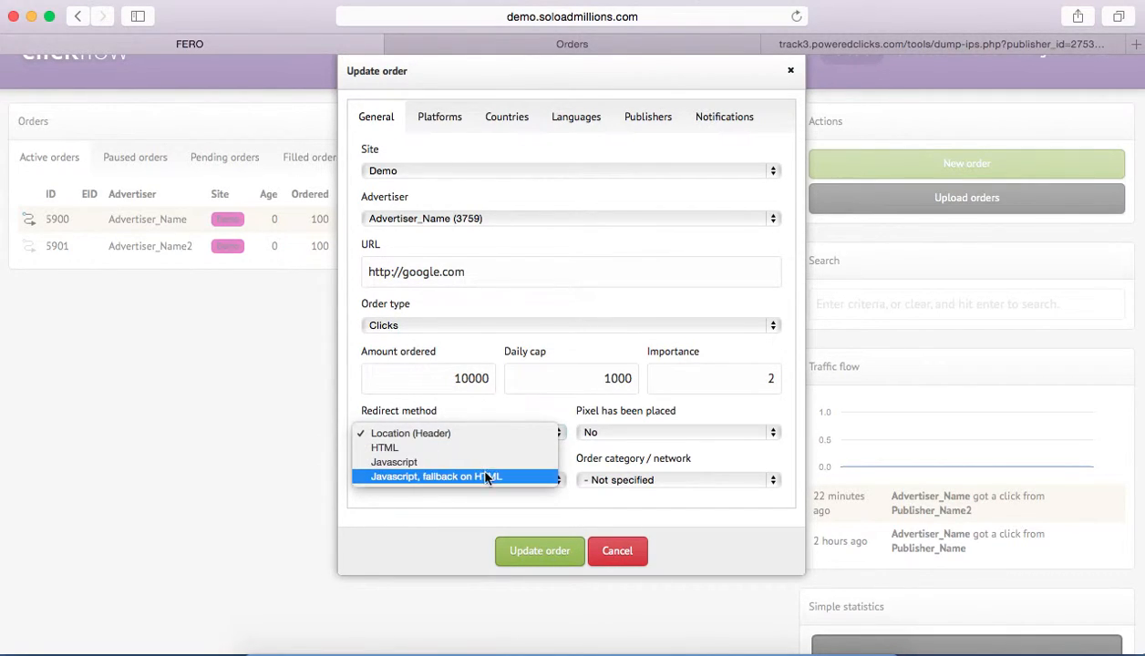
{"action": "left_click", "coordinate": [561, 406]}
Review the choices for whether the pixel has been placed, keeping No.
{"action": "left_click", "coordinate": [636, 440]}
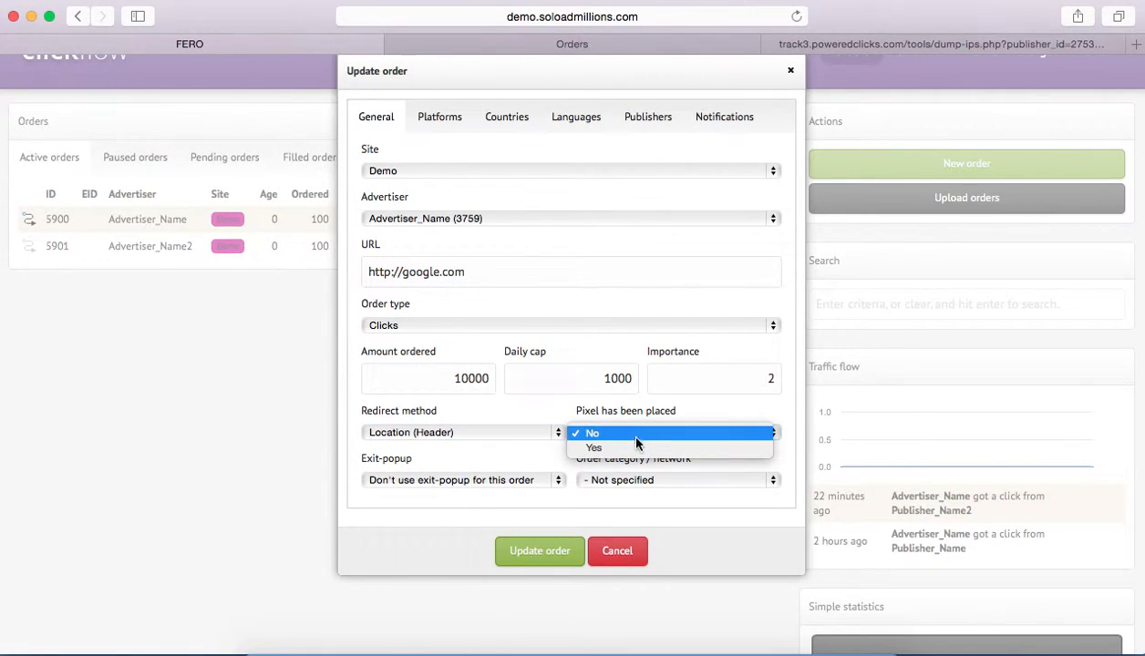
{"action": "left_click", "coordinate": [639, 415]}
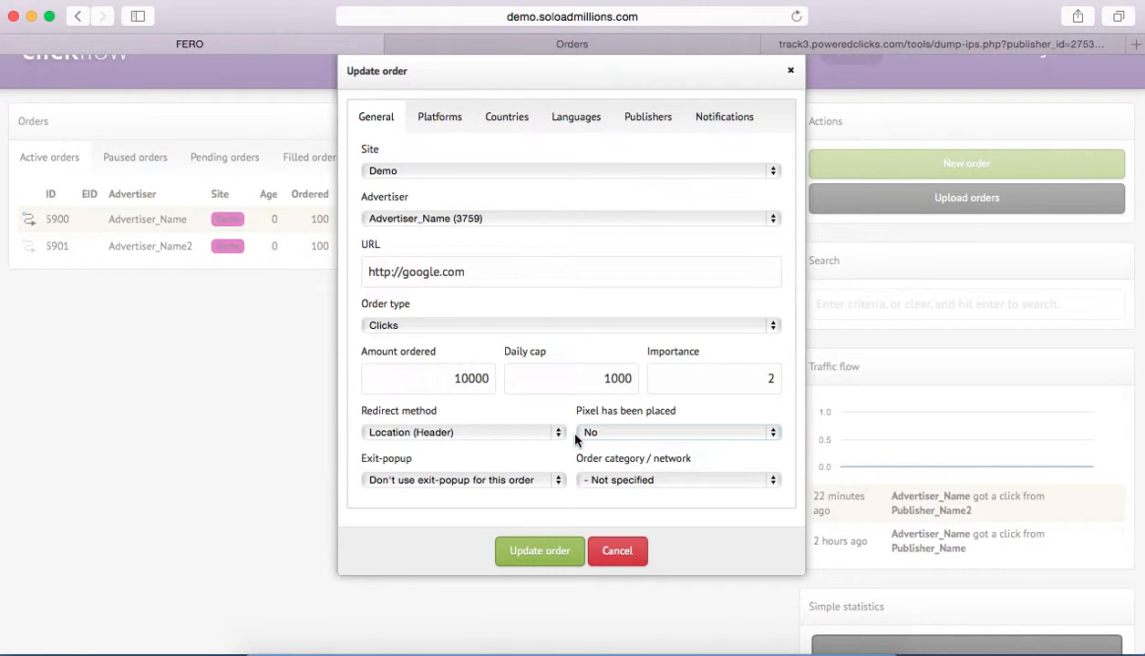
{"action": "scroll", "coordinate": [757, 176], "scroll_direction": "up", "scroll_amount": 2}
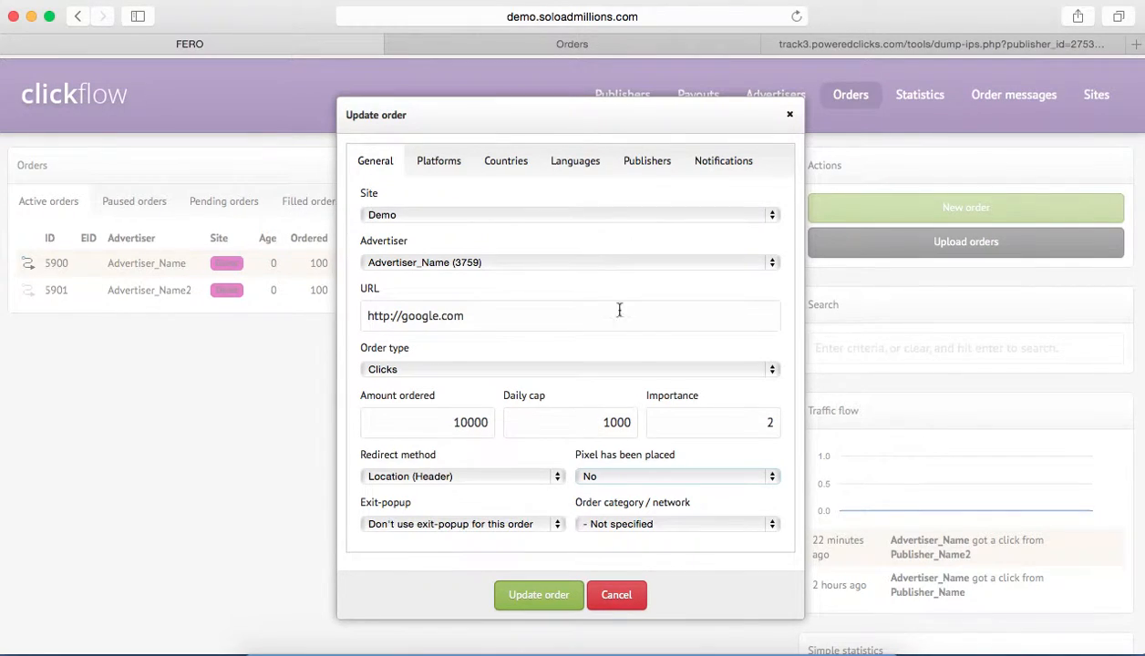
{"action": "scroll", "coordinate": [629, 401], "scroll_direction": "down", "scroll_amount": 1}
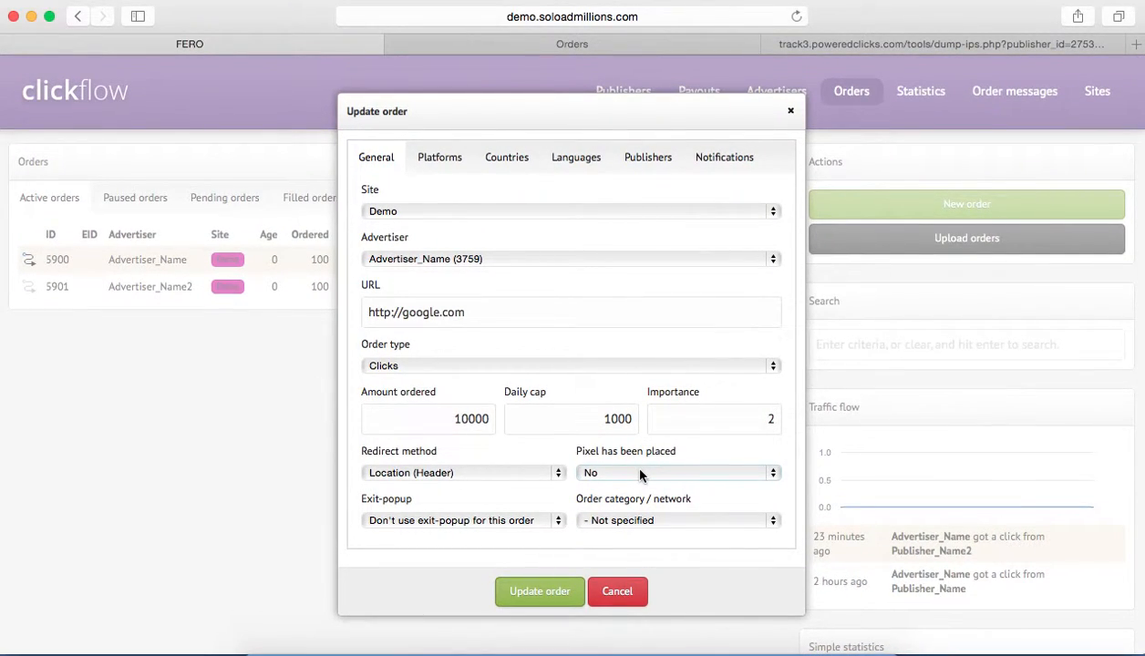
{"action": "left_click", "coordinate": [640, 474]}
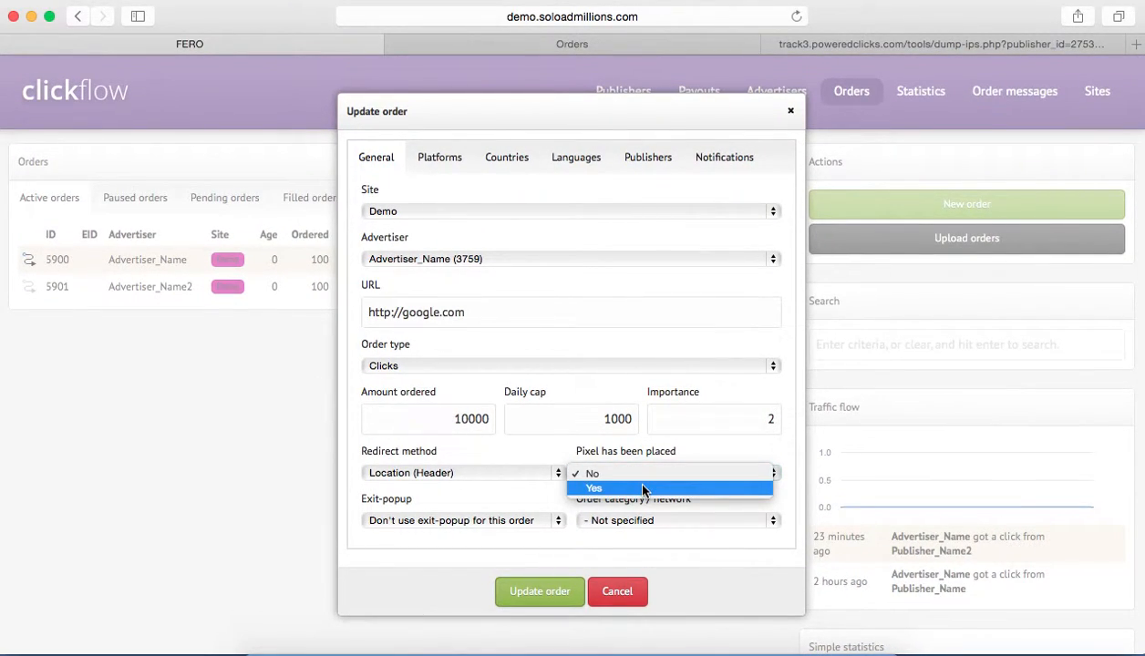
{"action": "left_click", "coordinate": [499, 503]}
Review the order's exit-popup choices, keeping "Don't use exit-popup for this order".
{"action": "left_click", "coordinate": [456, 515]}
{"action": "left_click", "coordinate": [442, 497]}
{"action": "scroll", "coordinate": [460, 495], "scroll_direction": "down", "scroll_amount": 1}
{"action": "scroll", "coordinate": [460, 496], "scroll_direction": "up", "scroll_amount": 1}
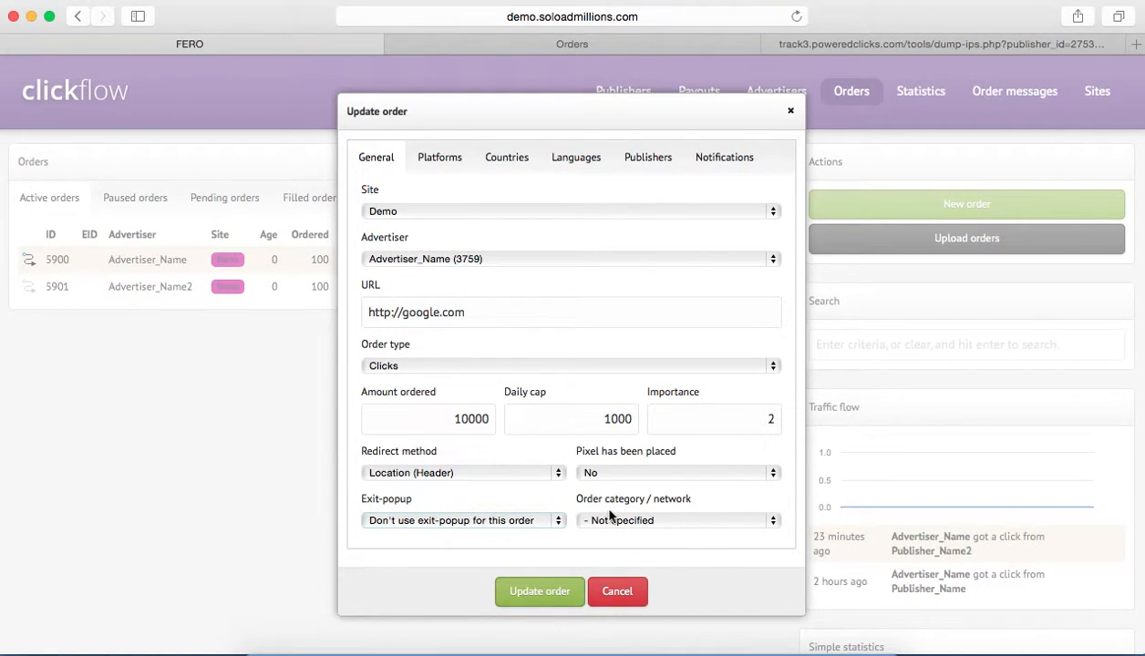
Review the choices for the order category / network, keeping Not specified.
{"action": "left_click_drag", "start_coordinate": [570, 493], "coordinate": [697, 508]}
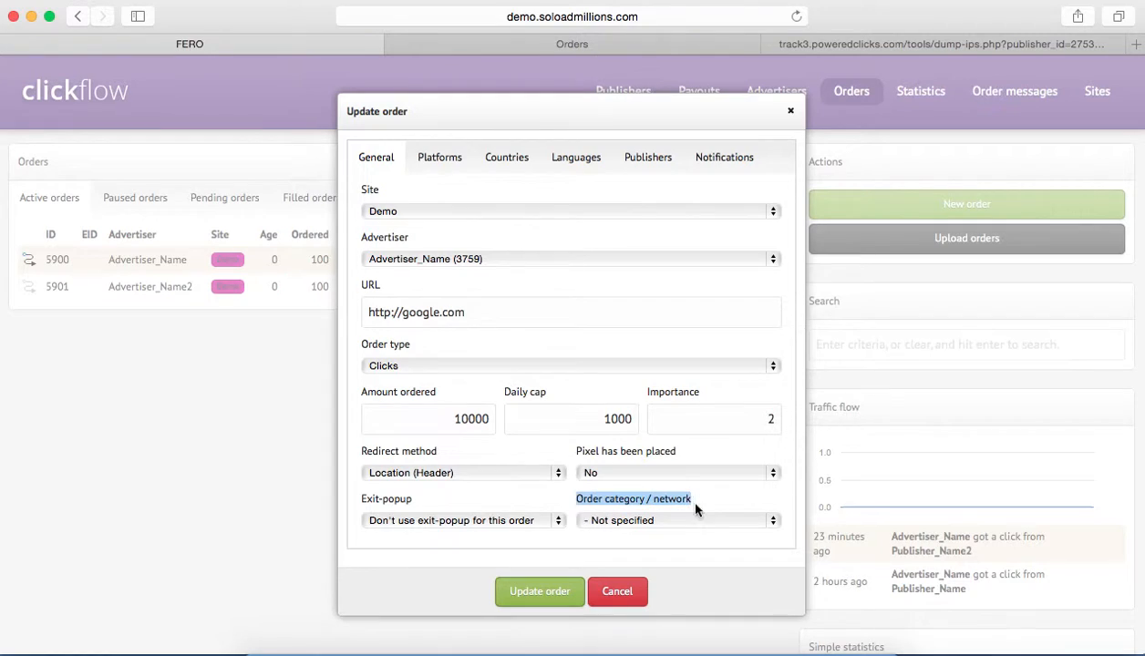
{"action": "left_click", "coordinate": [692, 525]}
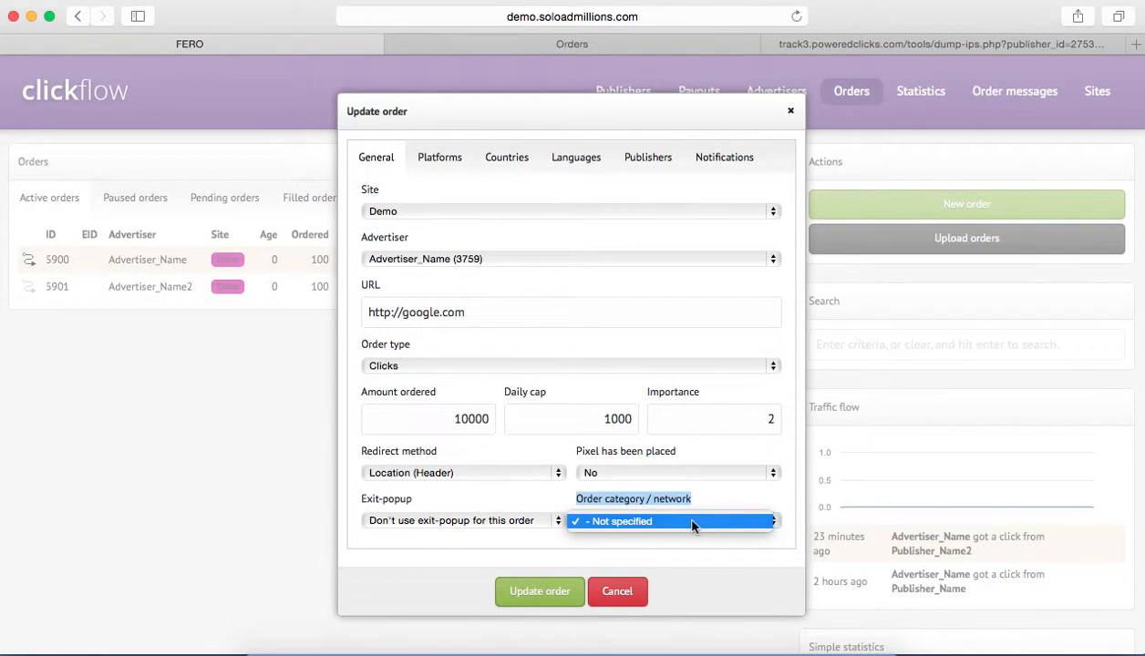
{"action": "left_click", "coordinate": [707, 507]}
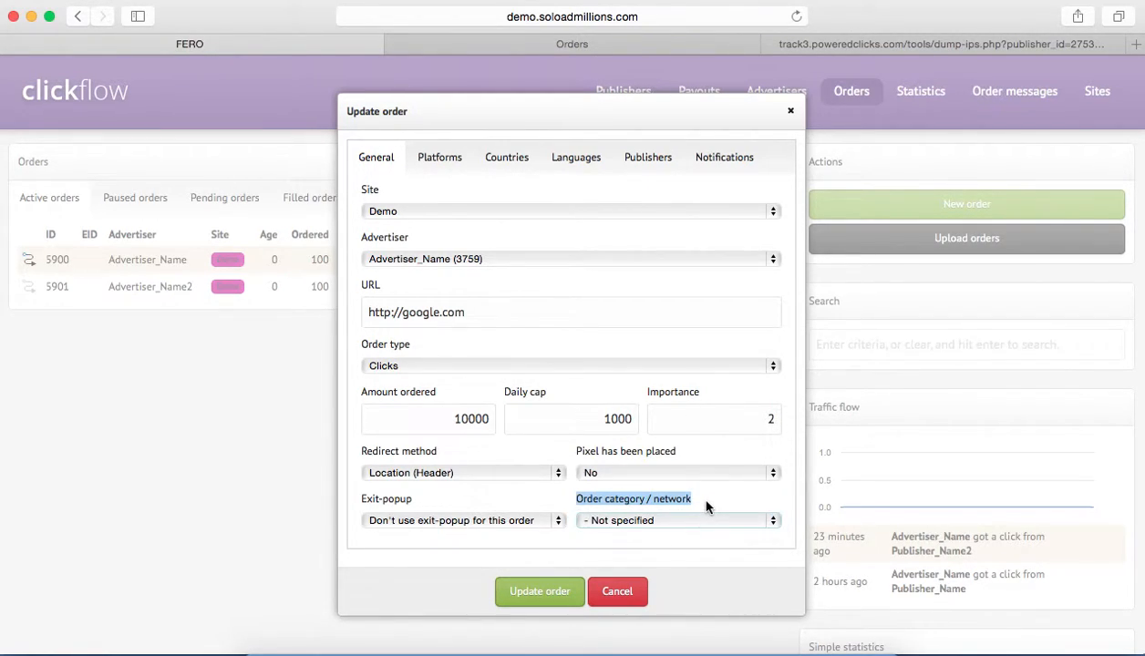
{"action": "left_click", "coordinate": [635, 519]}
{"action": "left_click", "coordinate": [693, 549]}
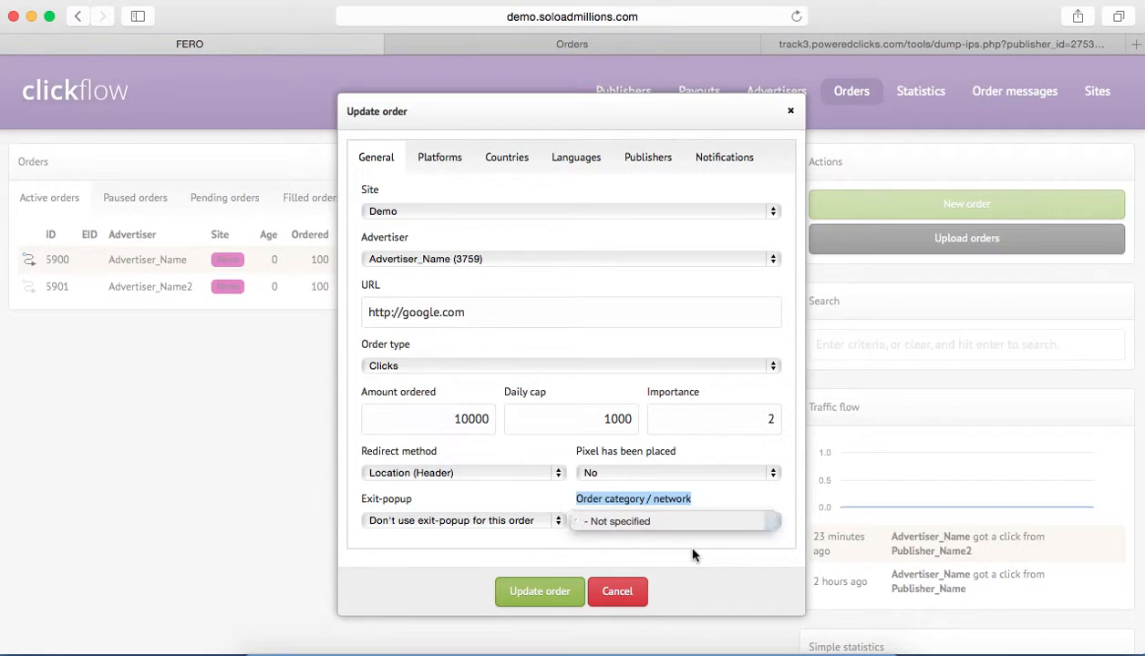
Restrict the order's platforms to Desktops, leaving Tablets and Mobile Phones unselected.
{"action": "left_click", "coordinate": [438, 163]}
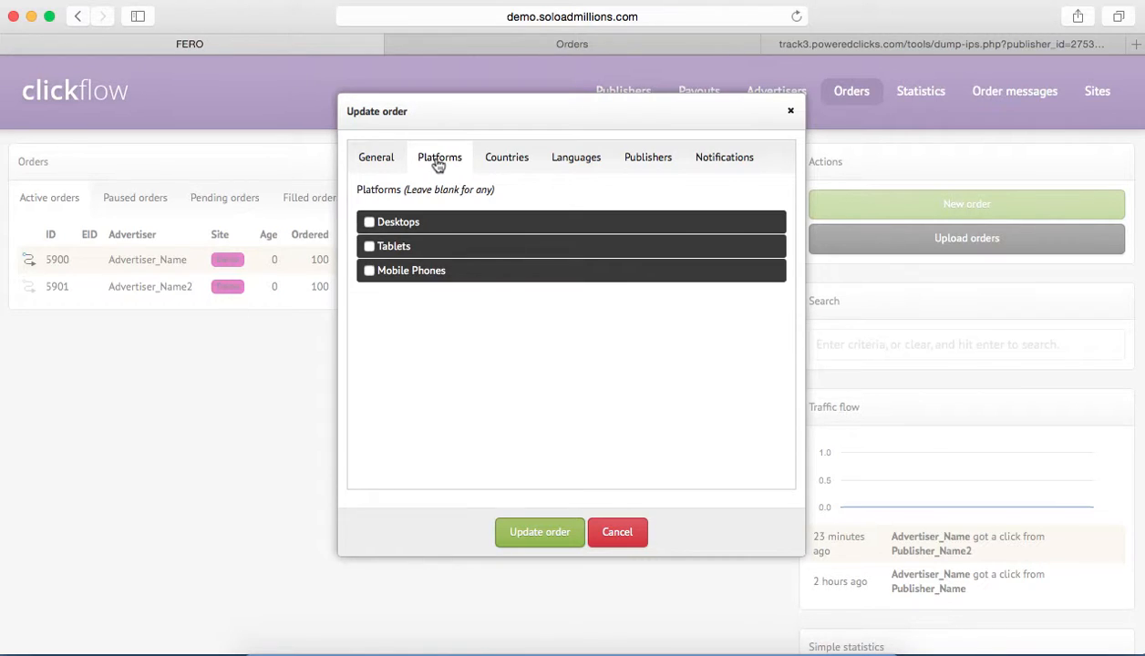
{"action": "left_click", "coordinate": [369, 271]}
{"action": "left_click", "coordinate": [369, 271]}
{"action": "left_click", "coordinate": [369, 223]}
Look through the available countries and restrict the order to United States only.
{"action": "left_click", "coordinate": [507, 168]}
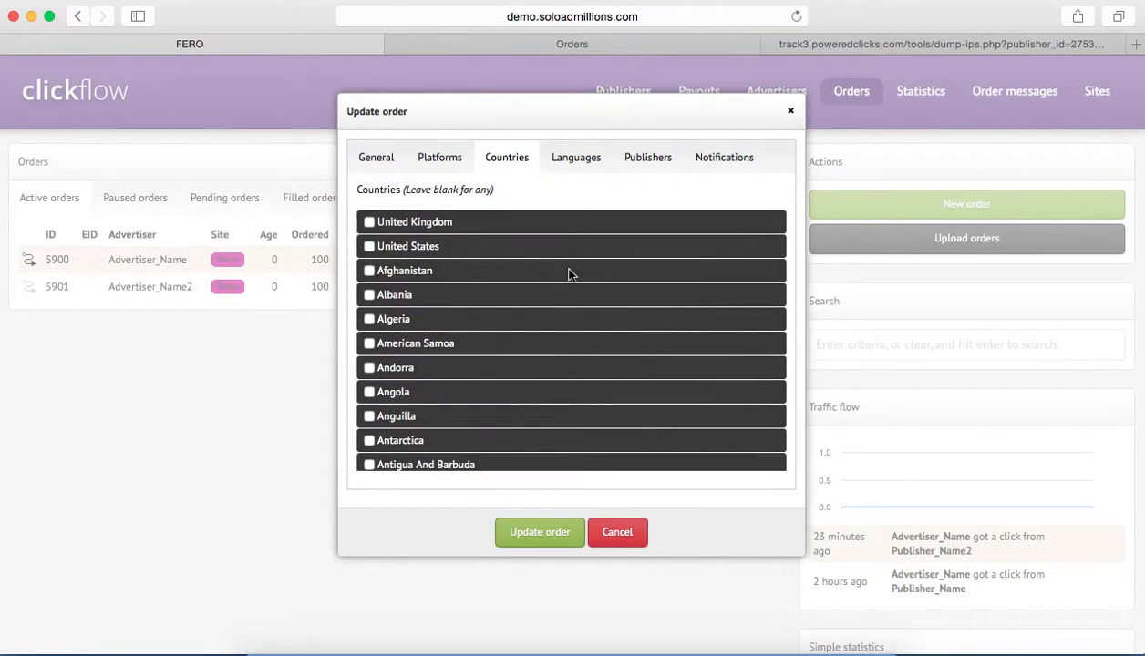
{"action": "scroll", "coordinate": [456, 262], "scroll_direction": "down", "scroll_amount": 5}
{"action": "scroll", "coordinate": [455, 261], "scroll_direction": "down", "scroll_amount": 20}
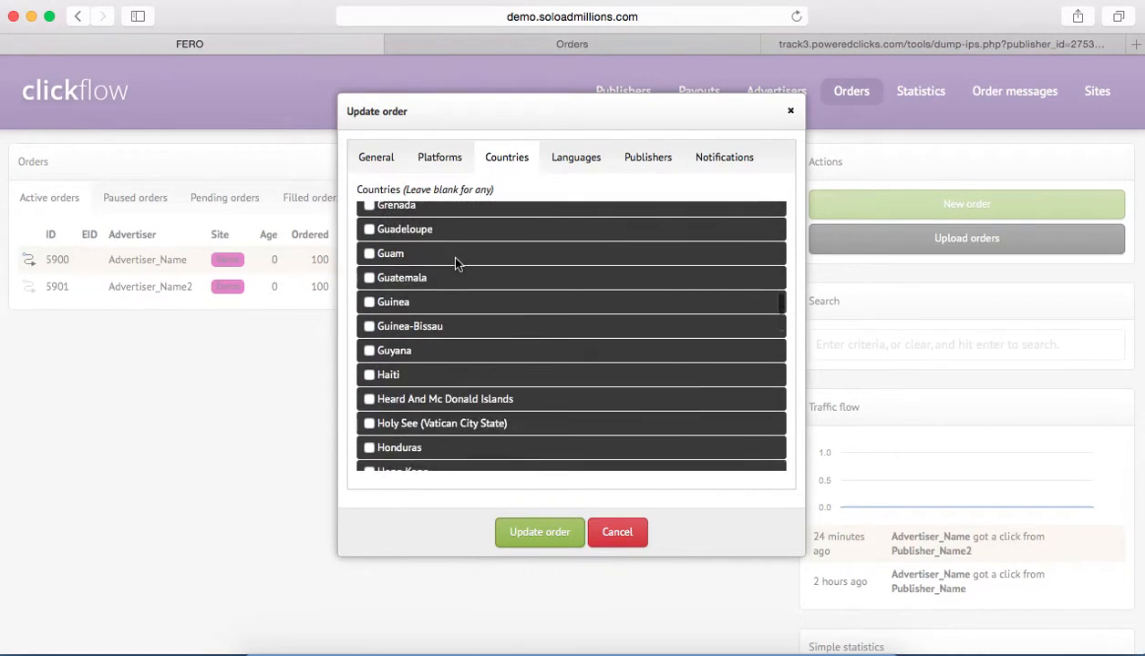
{"action": "scroll", "coordinate": [456, 266], "scroll_direction": "down", "scroll_amount": 20}
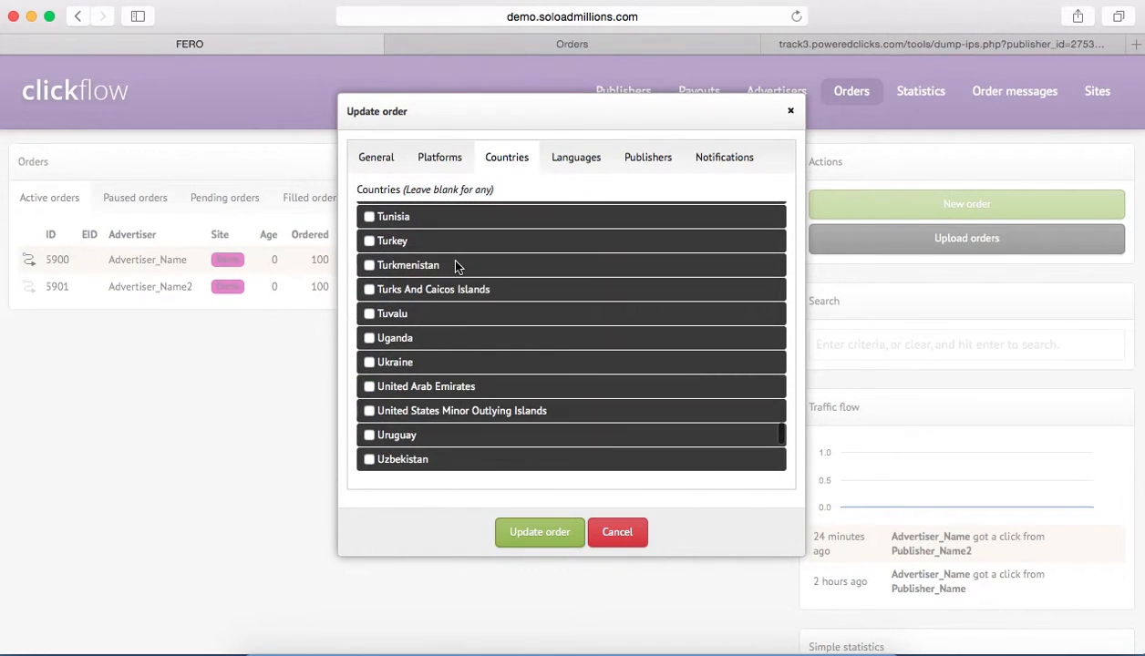
{"action": "scroll", "coordinate": [235, 276], "scroll_direction": "up", "scroll_amount": 5}
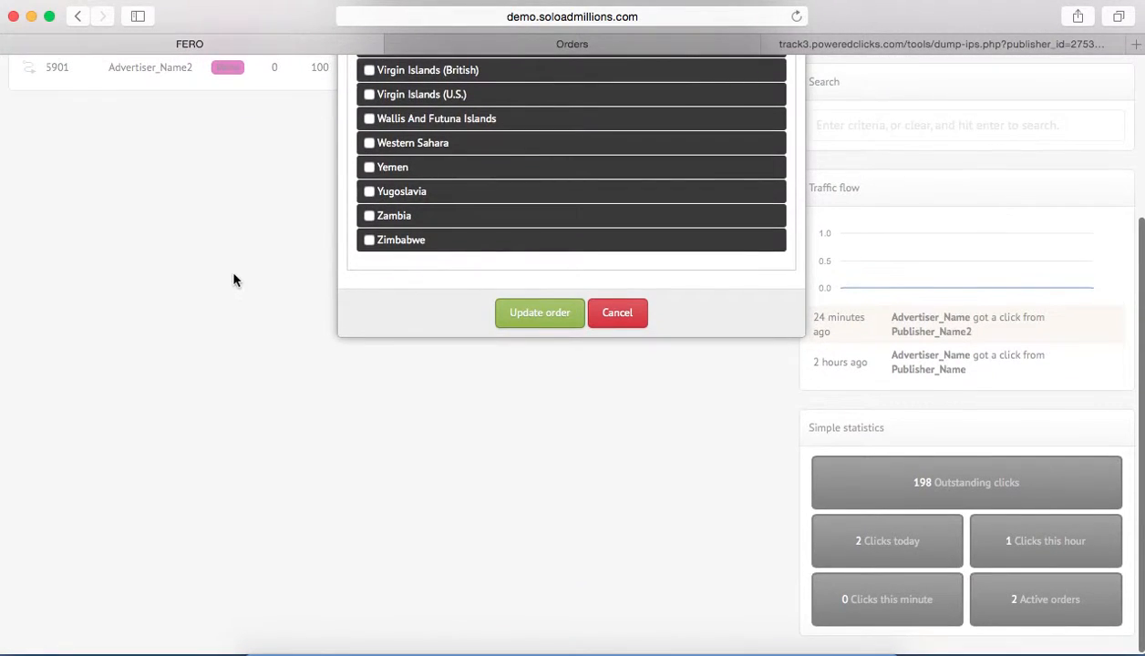
{"action": "scroll", "coordinate": [462, 417], "scroll_direction": "up", "scroll_amount": 20}
{"action": "scroll", "coordinate": [450, 415], "scroll_direction": "up", "scroll_amount": 20}
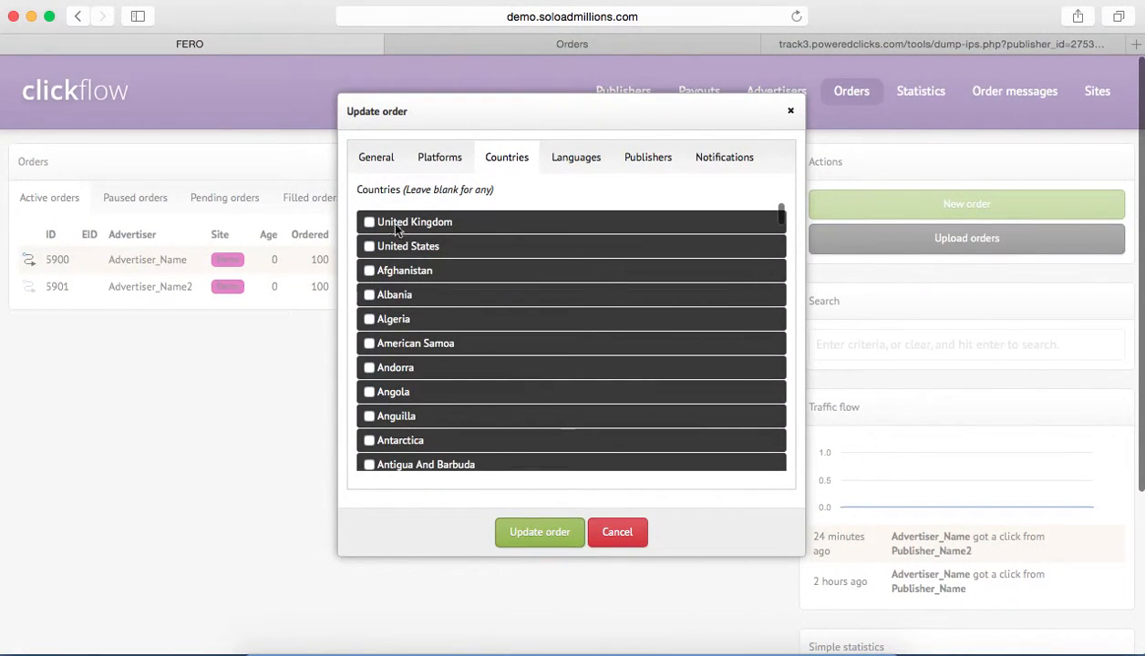
{"action": "left_click", "coordinate": [369, 222]}
{"action": "left_click", "coordinate": [369, 246]}
{"action": "left_click", "coordinate": [369, 246]}
{"action": "left_click", "coordinate": [369, 247]}
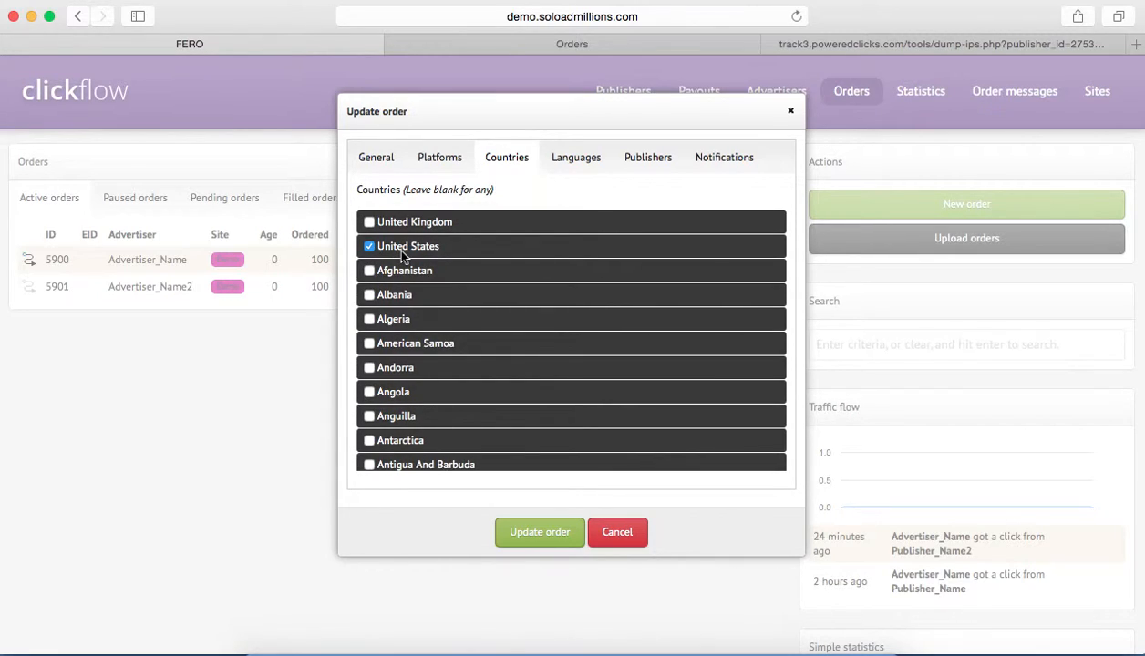
Look through the available languages and restrict the order to French.
{"action": "left_click", "coordinate": [565, 162]}
{"action": "scroll", "coordinate": [556, 337], "scroll_direction": "down", "scroll_amount": 2}
{"action": "scroll", "coordinate": [558, 339], "scroll_direction": "down", "scroll_amount": 1}
{"action": "scroll", "coordinate": [559, 338], "scroll_direction": "down", "scroll_amount": 3}
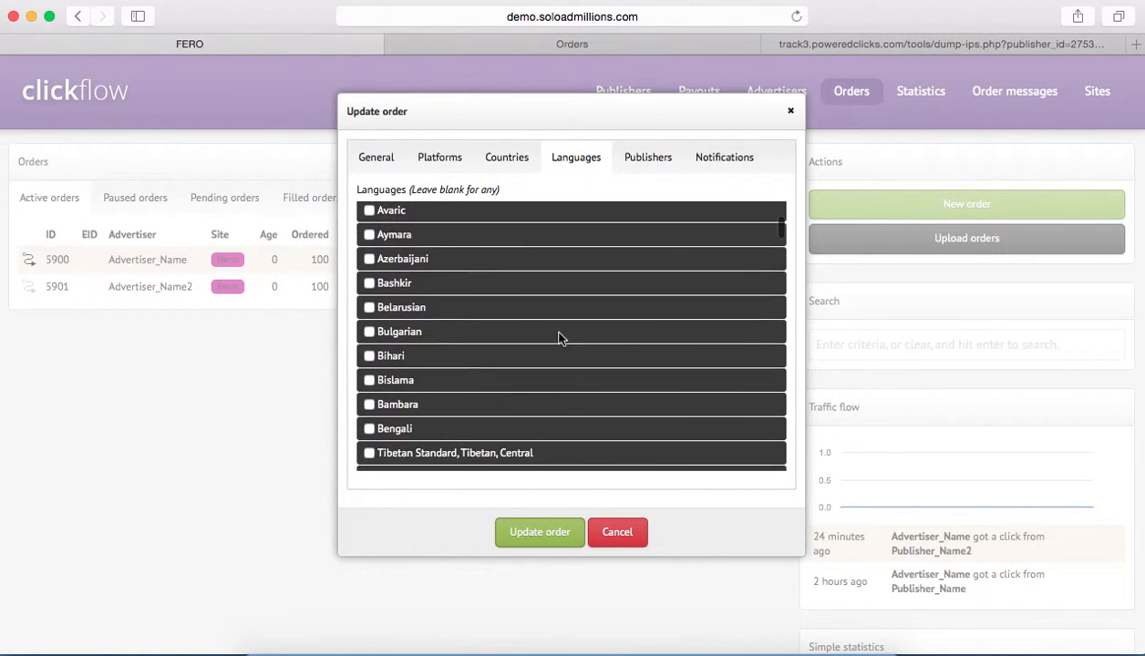
{"action": "scroll", "coordinate": [444, 314], "scroll_direction": "down", "scroll_amount": 10}
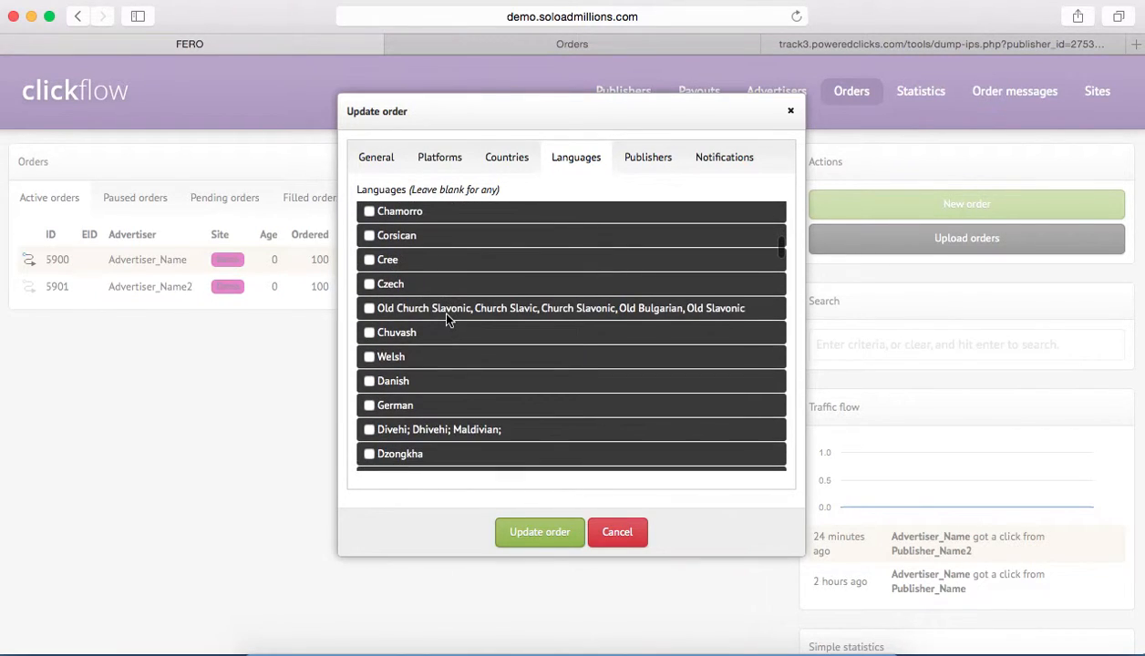
{"action": "scroll", "coordinate": [446, 317], "scroll_direction": "down", "scroll_amount": 5}
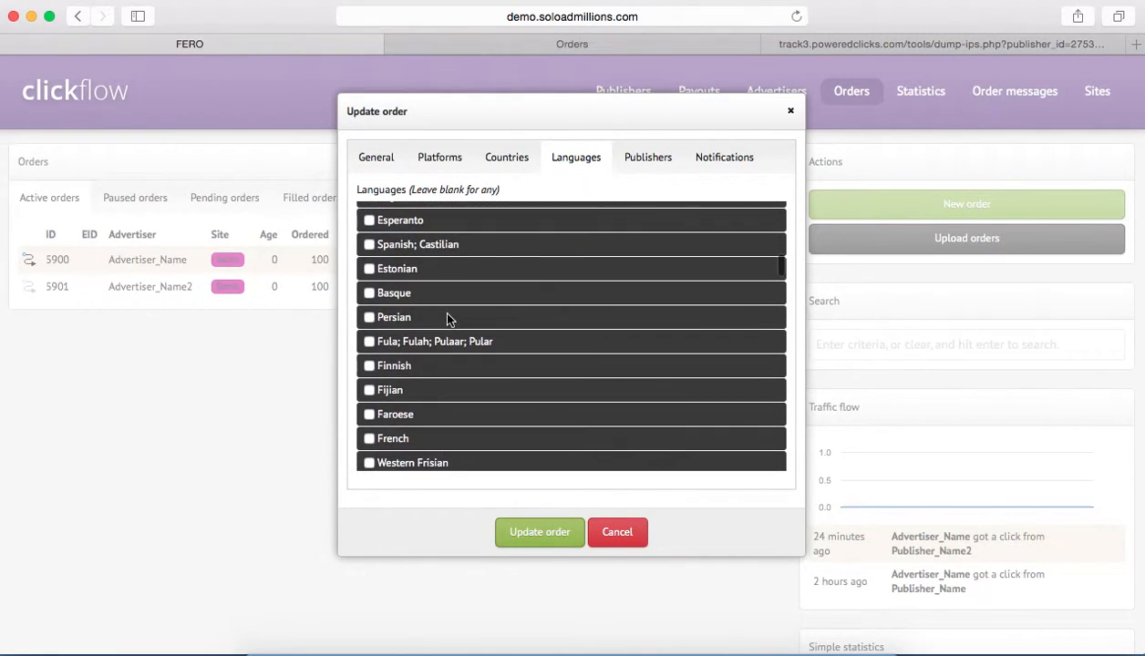
{"action": "scroll", "coordinate": [446, 318], "scroll_direction": "down", "scroll_amount": 3}
{"action": "scroll", "coordinate": [447, 319], "scroll_direction": "down", "scroll_amount": 5}
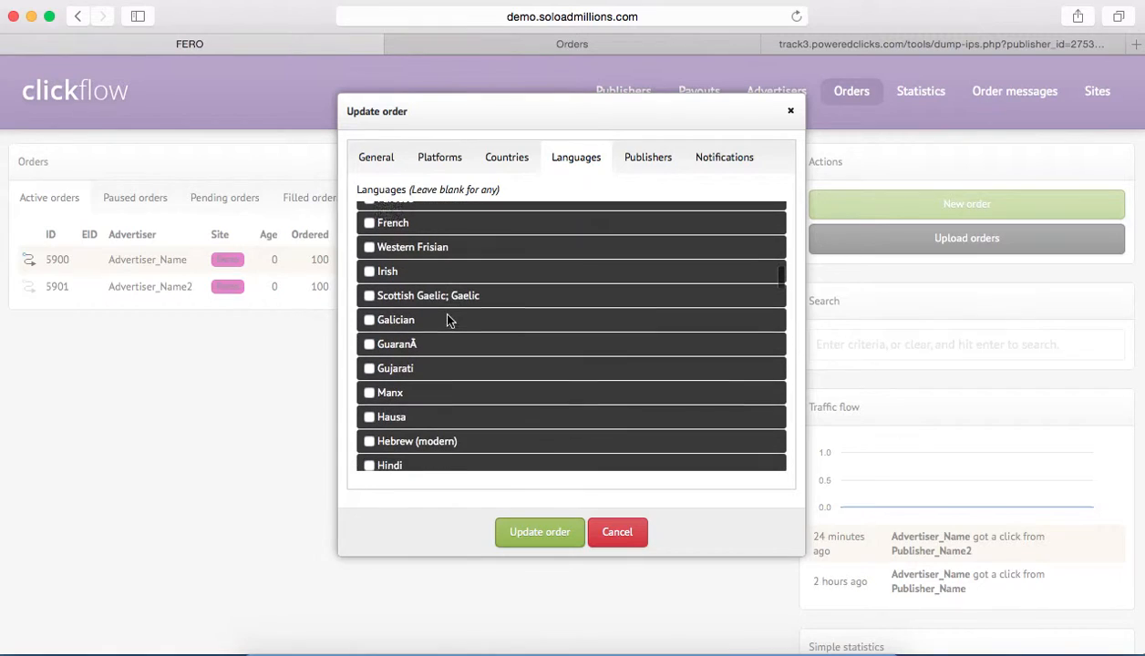
{"action": "scroll", "coordinate": [447, 321], "scroll_direction": "down", "scroll_amount": 15}
{"action": "scroll", "coordinate": [447, 320], "scroll_direction": "down", "scroll_amount": 9}
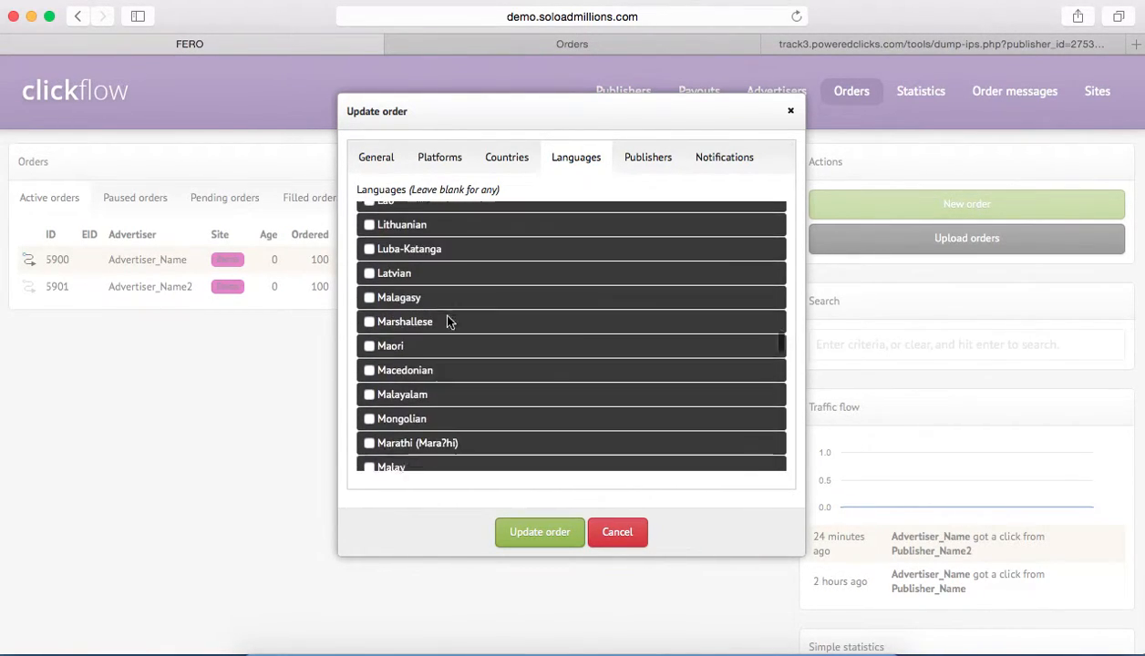
{"action": "scroll", "coordinate": [447, 319], "scroll_direction": "up", "scroll_amount": 6}
{"action": "scroll", "coordinate": [447, 319], "scroll_direction": "up", "scroll_amount": 15}
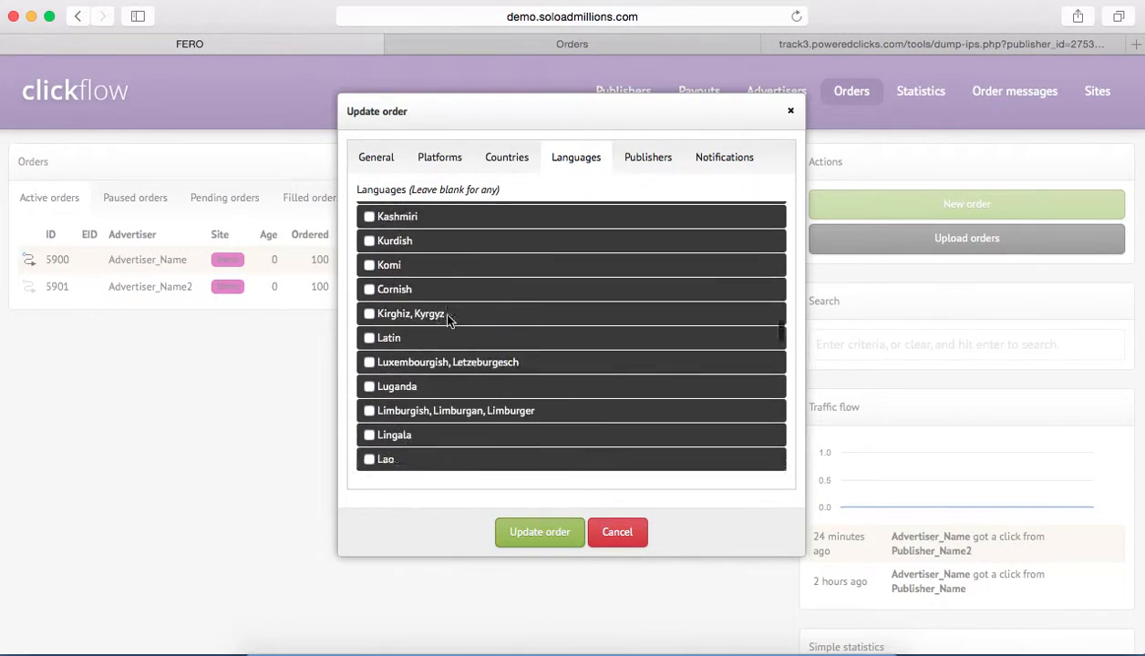
{"action": "scroll", "coordinate": [447, 319], "scroll_direction": "up", "scroll_amount": 10}
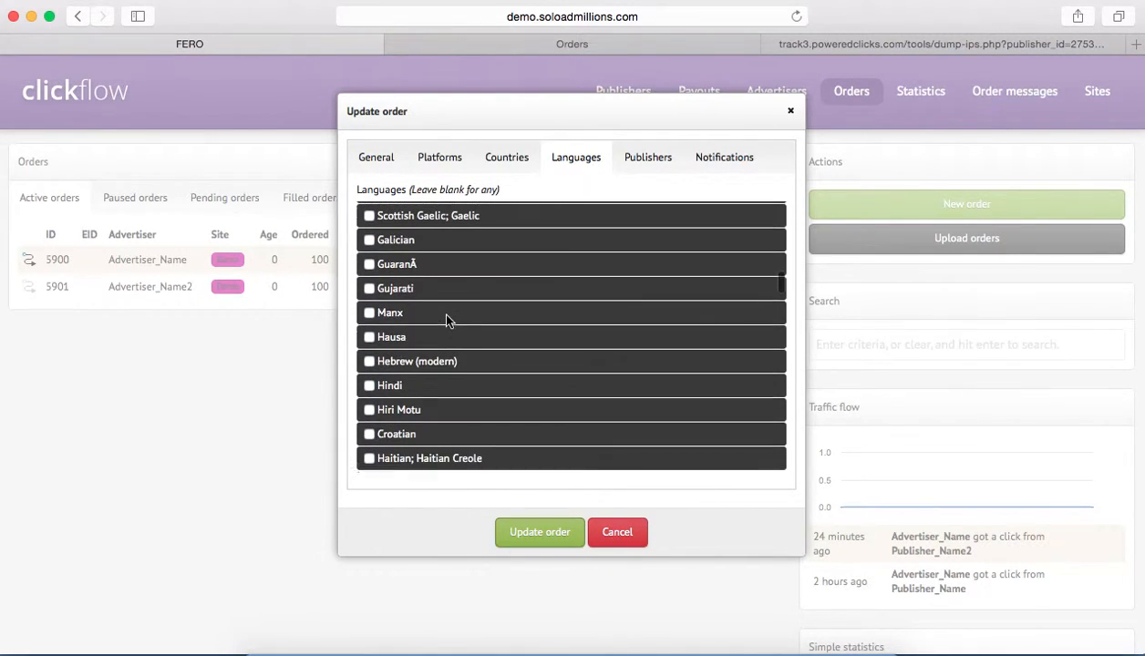
{"action": "scroll", "coordinate": [446, 321], "scroll_direction": "up", "scroll_amount": 2}
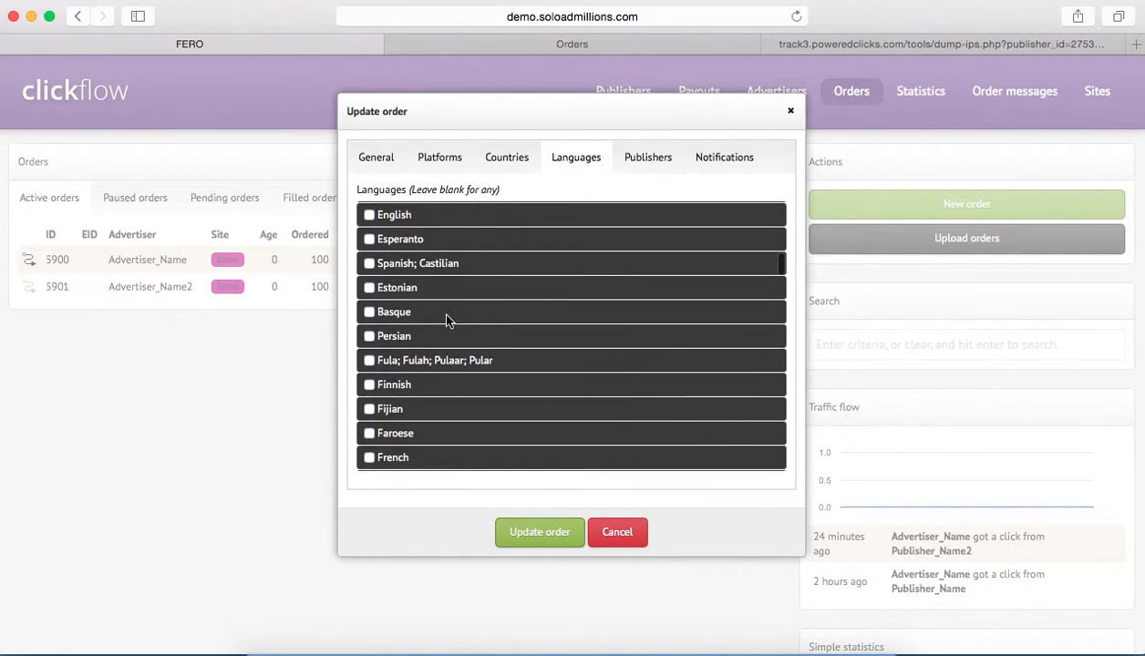
{"action": "scroll", "coordinate": [378, 363], "scroll_direction": "down", "scroll_amount": 1}
{"action": "left_click", "coordinate": [369, 440]}
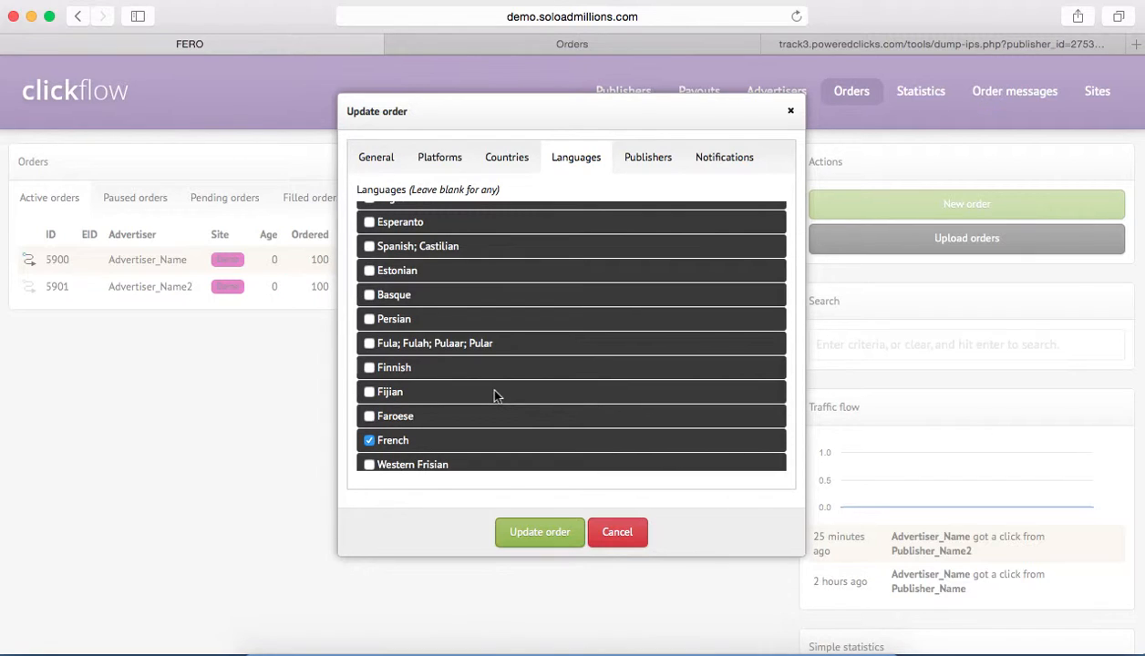
Limit the order to Publisher_Name and review the status choices for the started notification, keeping "User the global default".
{"action": "left_click", "coordinate": [636, 166]}
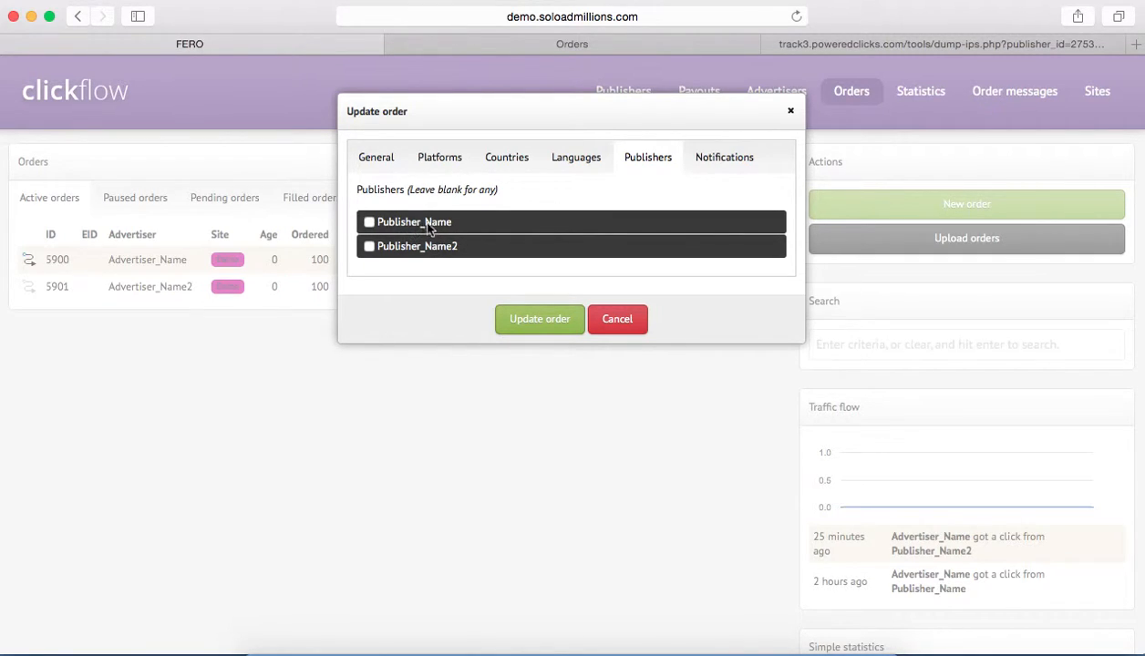
{"action": "left_click", "coordinate": [369, 221]}
{"action": "left_click", "coordinate": [727, 168]}
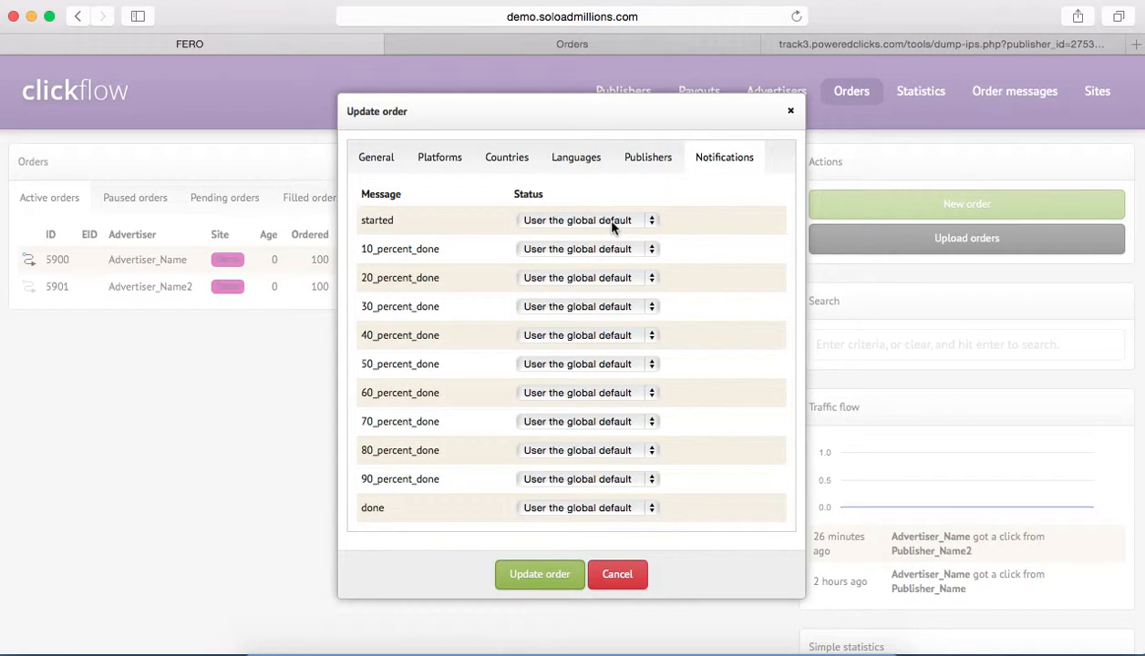
{"action": "left_click_drag", "start_coordinate": [355, 220], "coordinate": [412, 220]}
{"action": "left_click", "coordinate": [735, 190]}
{"action": "left_click", "coordinate": [650, 221]}
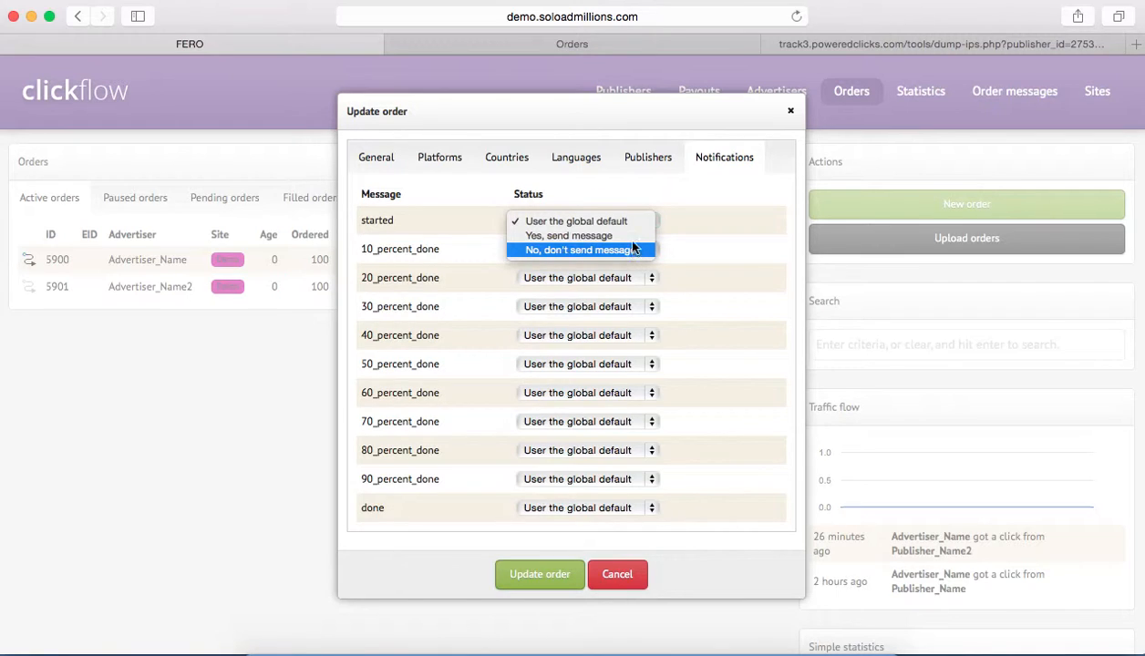
{"action": "left_click", "coordinate": [699, 219]}
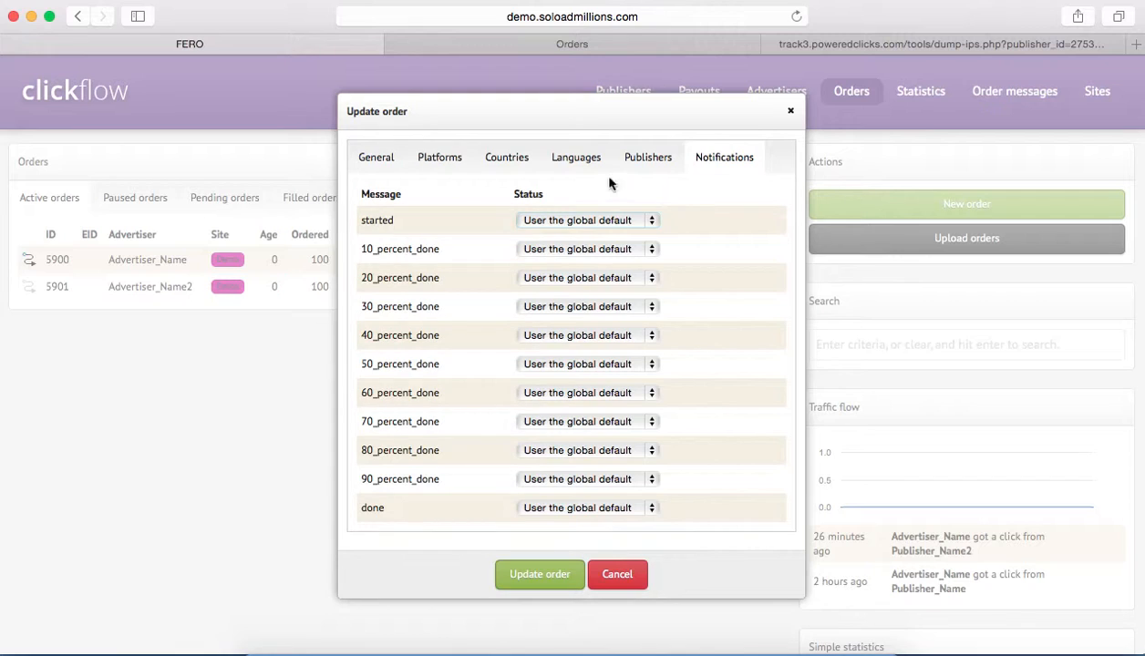
Recheck the order's general, platform, country, language and publisher settings, and close the order without saving the edits.
{"action": "left_click", "coordinate": [402, 159]}
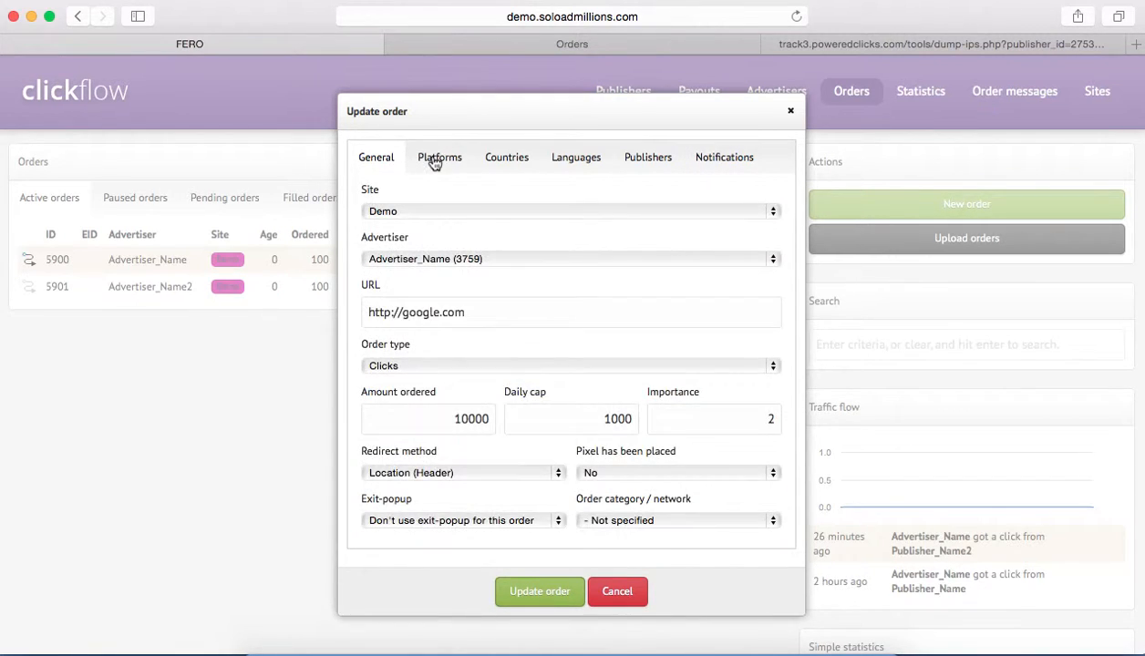
{"action": "left_click", "coordinate": [439, 156]}
{"action": "left_click", "coordinate": [505, 157]}
{"action": "left_click", "coordinate": [574, 157]}
{"action": "left_click", "coordinate": [624, 160]}
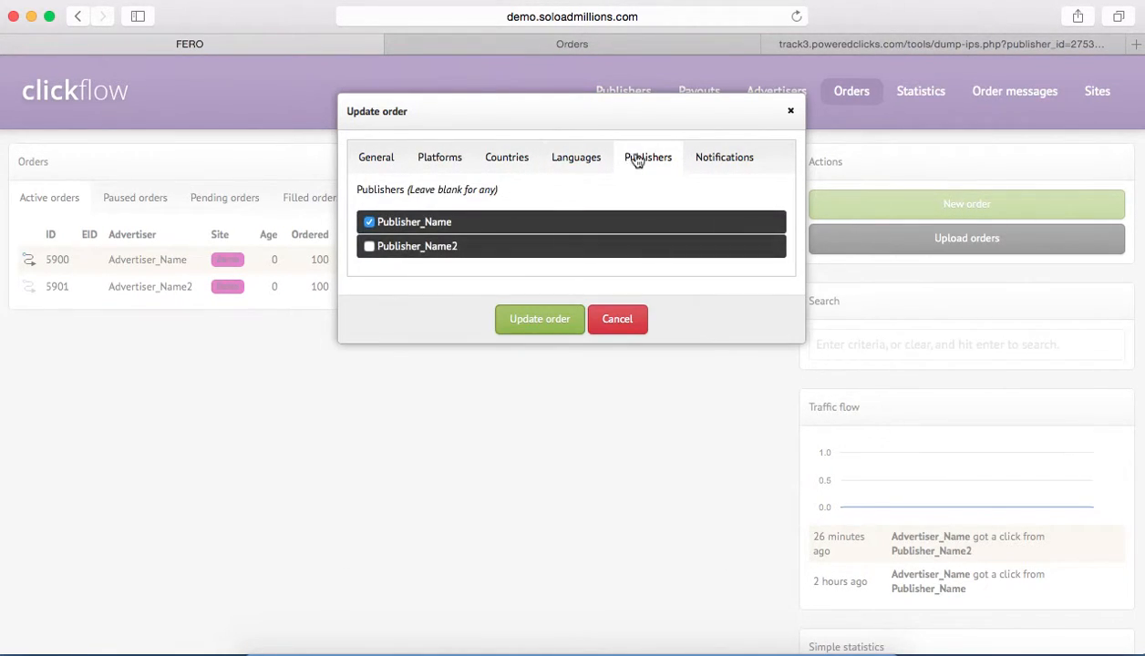
{"action": "left_click", "coordinate": [635, 328]}
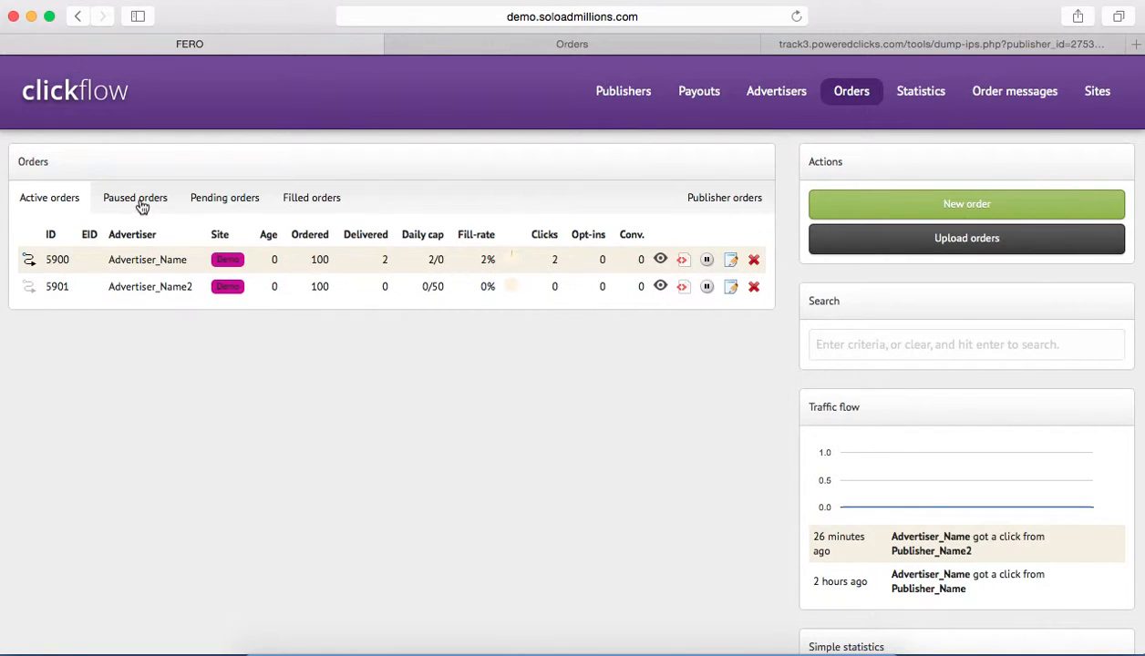
Pause Advertiser_Name's order and check the lists of paused and active orders.
{"action": "left_click", "coordinate": [706, 260]}
{"action": "left_click", "coordinate": [357, 387]}
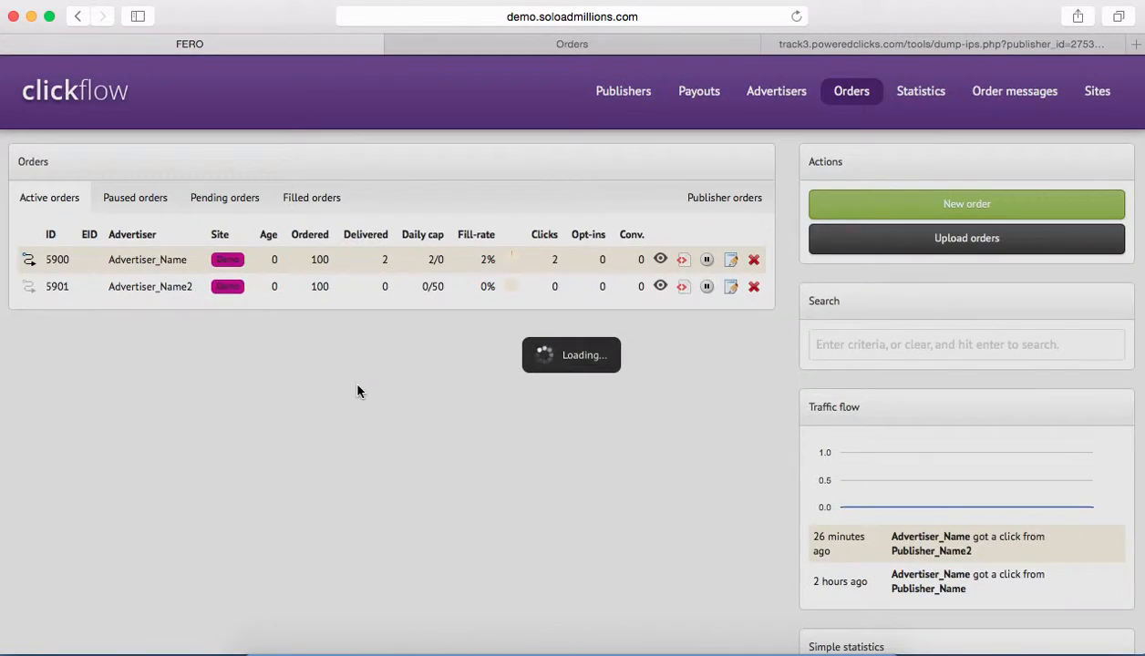
{"action": "left_click", "coordinate": [141, 207]}
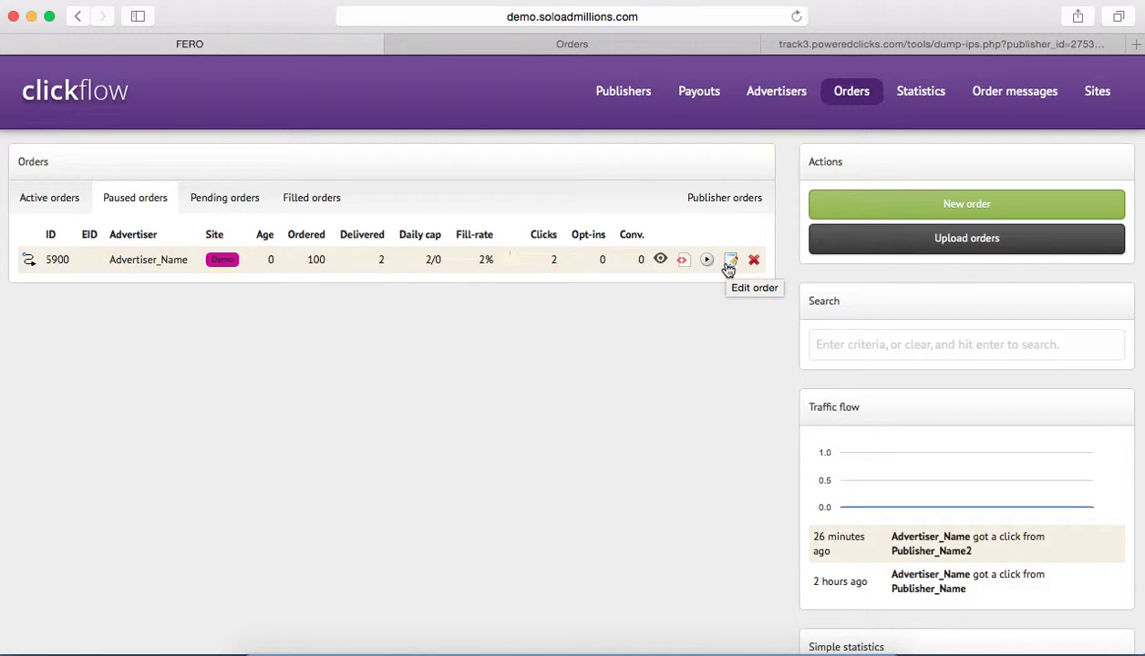
{"action": "left_click", "coordinate": [81, 199]}
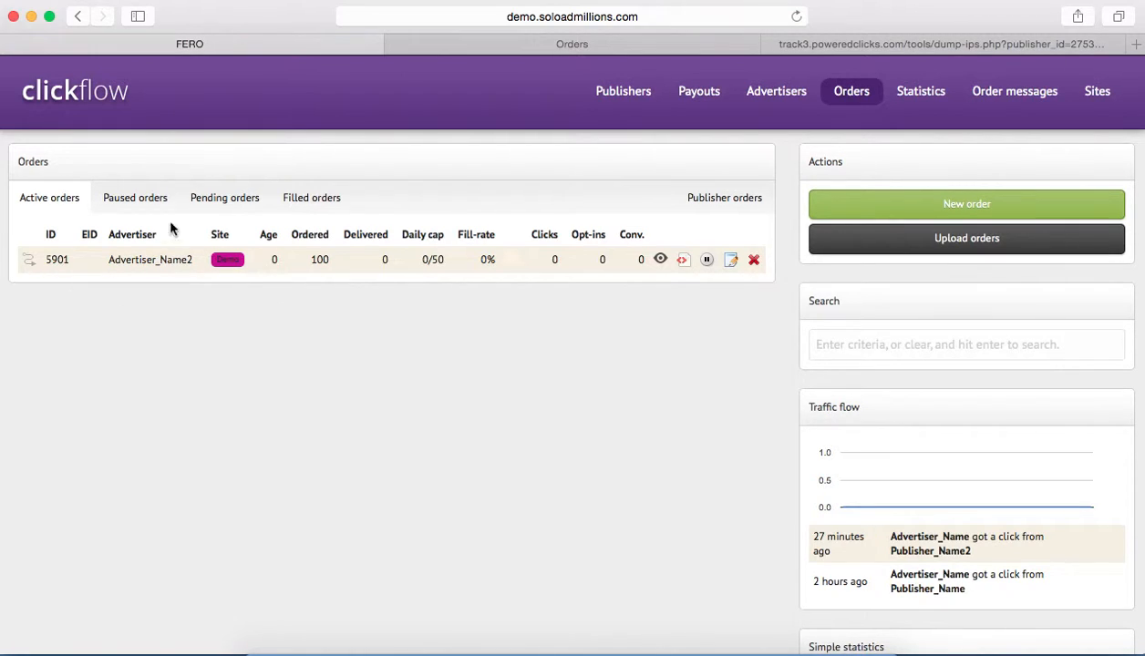
Check the filled orders and view the CSV order upload form, cancelling it without choosing a file.
{"action": "left_click", "coordinate": [306, 201]}
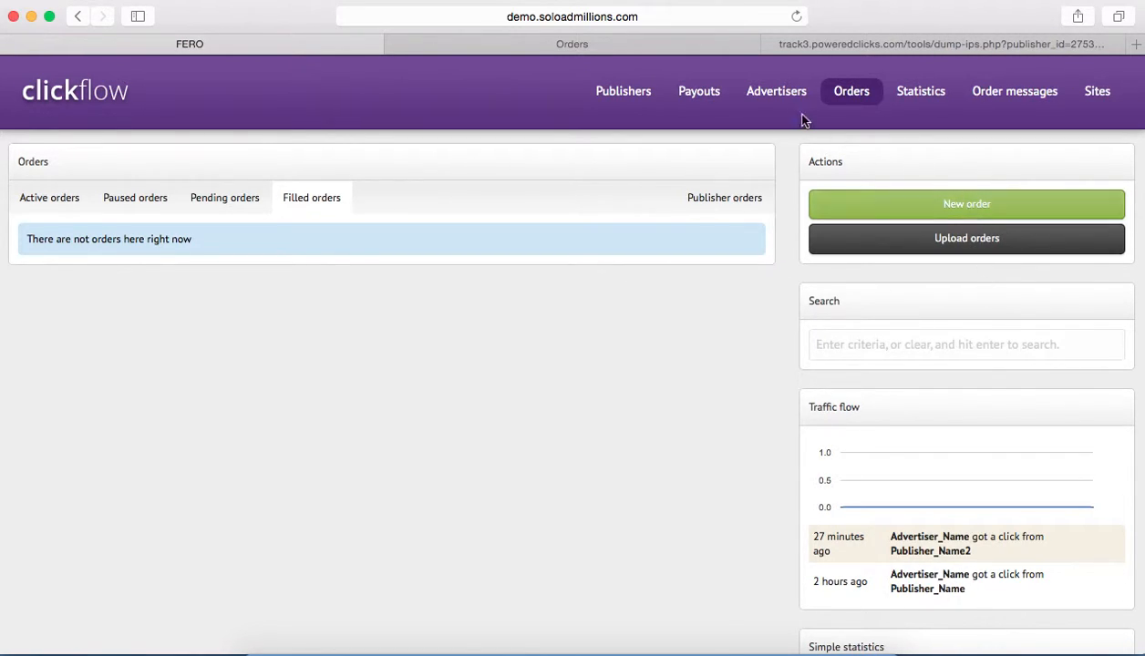
{"action": "left_click", "coordinate": [873, 244]}
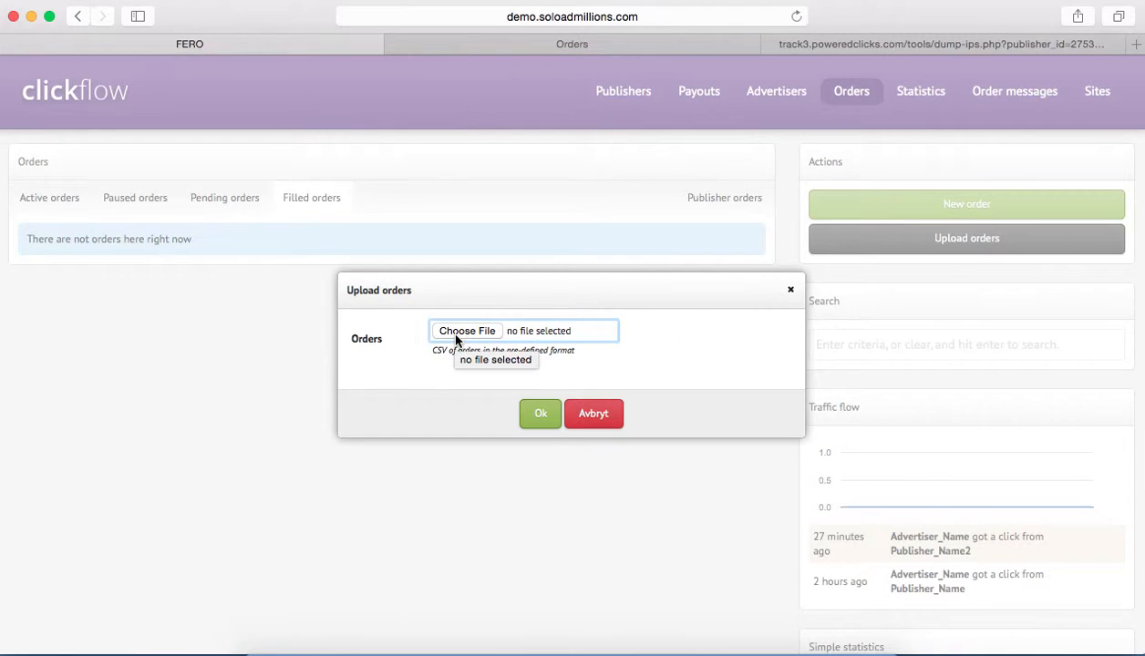
{"action": "left_click", "coordinate": [614, 421]}
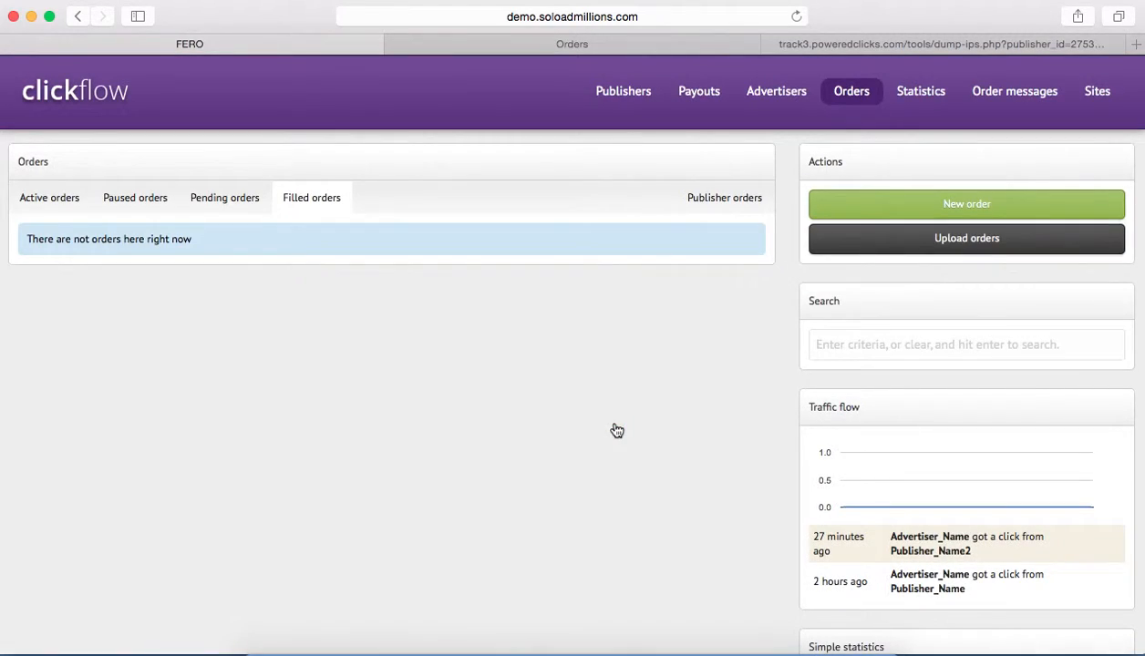
Search the active orders for "advertiser", refining the search to "advertiser_Name2".
{"action": "left_click", "coordinate": [879, 346]}
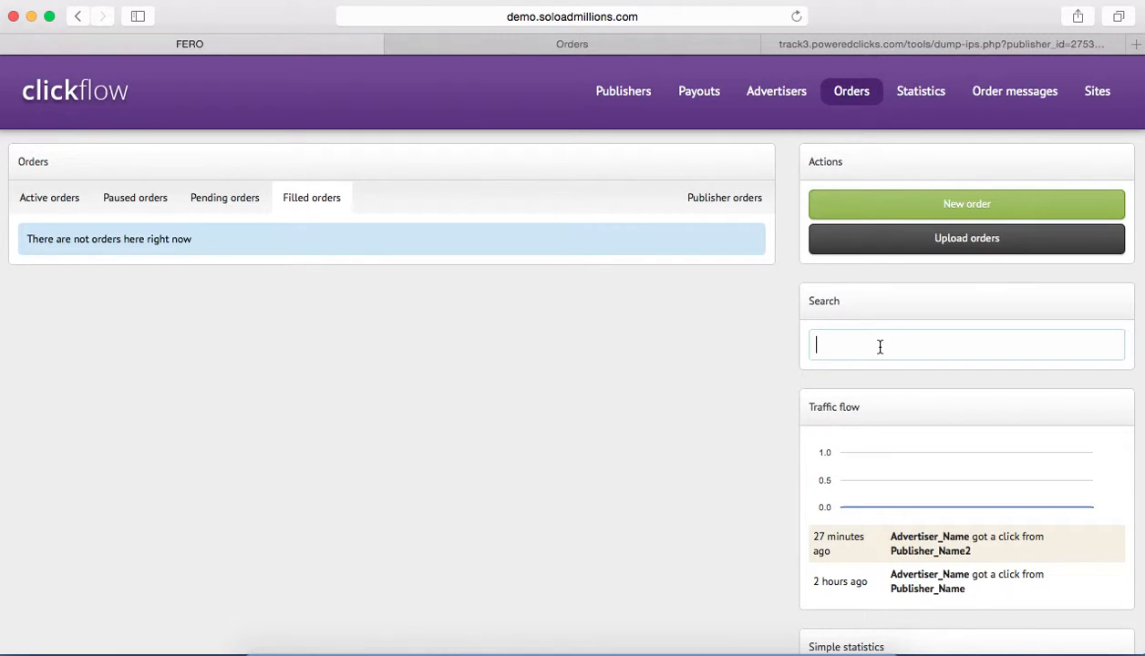
{"action": "type", "text": "advertiser"}
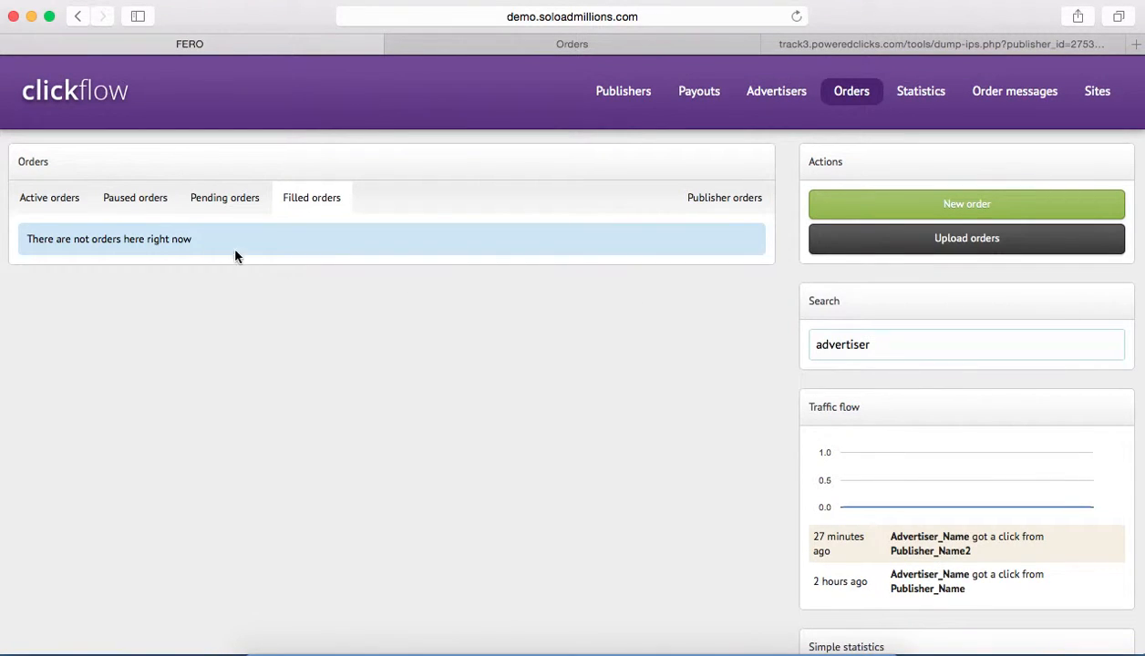
{"action": "left_click", "coordinate": [62, 202]}
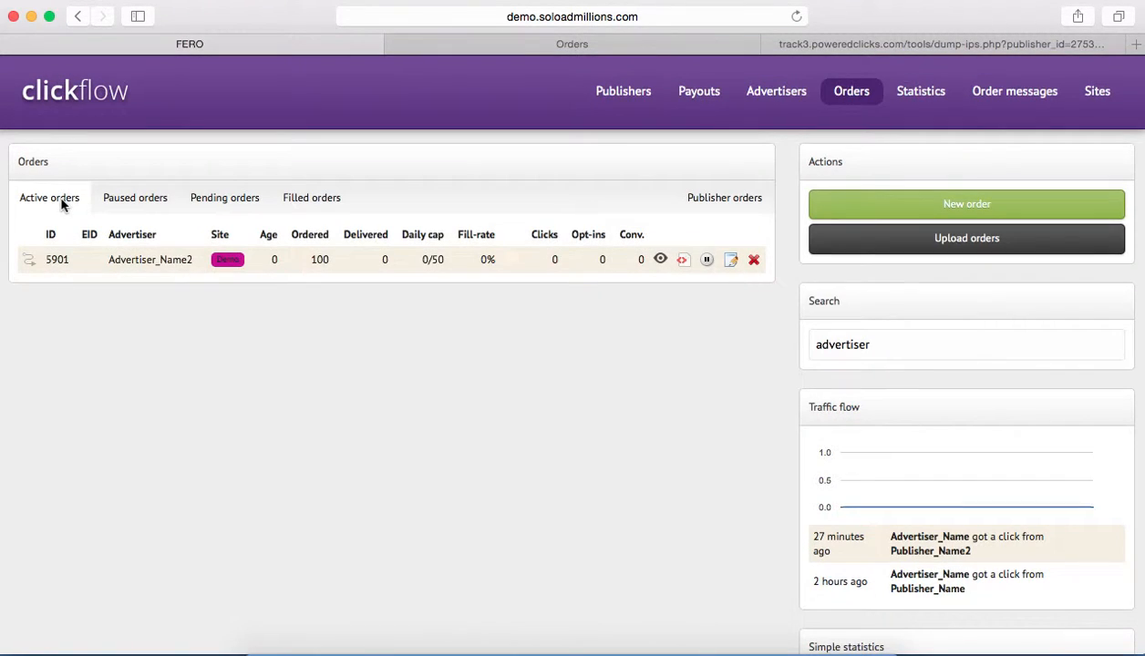
{"action": "left_click", "coordinate": [876, 344]}
{"action": "type", "text": "_"}
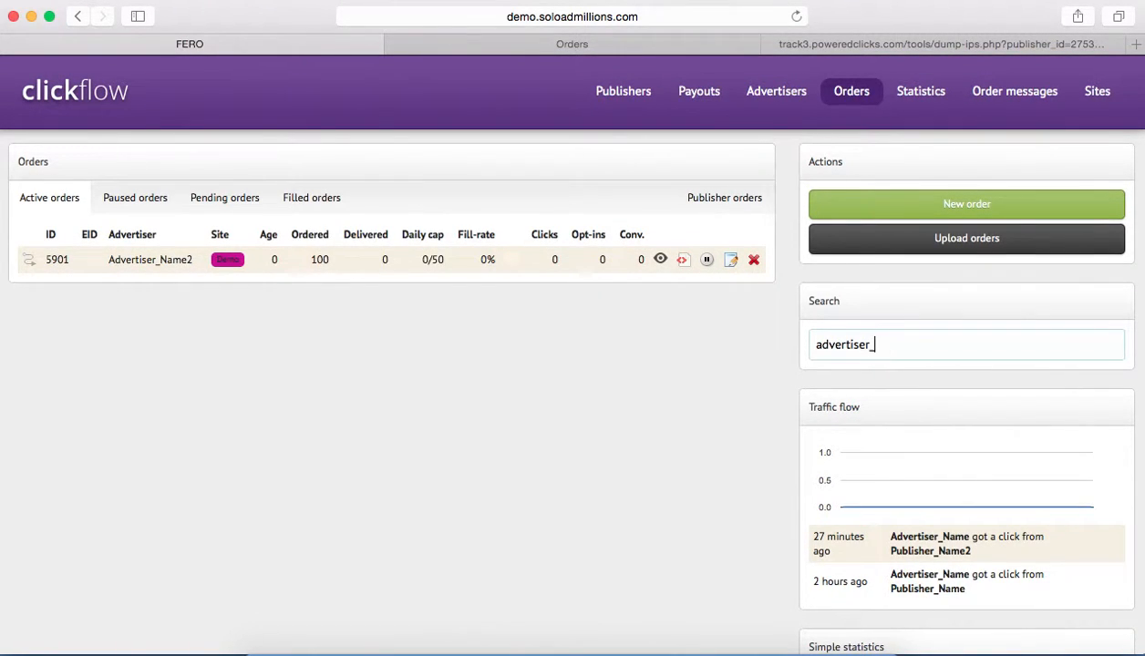
{"action": "type", "text": "Name2"}
{"action": "left_click_drag", "start_coordinate": [190, 260], "coordinate": [106, 259]}
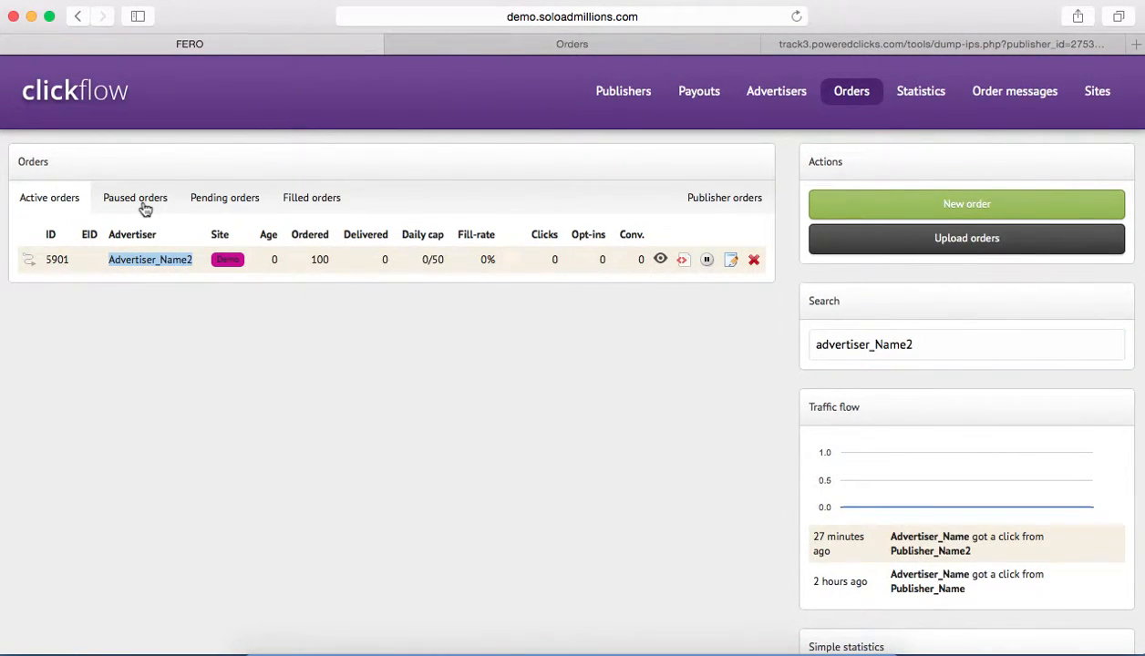
Check the paused orders against the same search and clear the search text.
{"action": "left_click", "coordinate": [136, 198]}
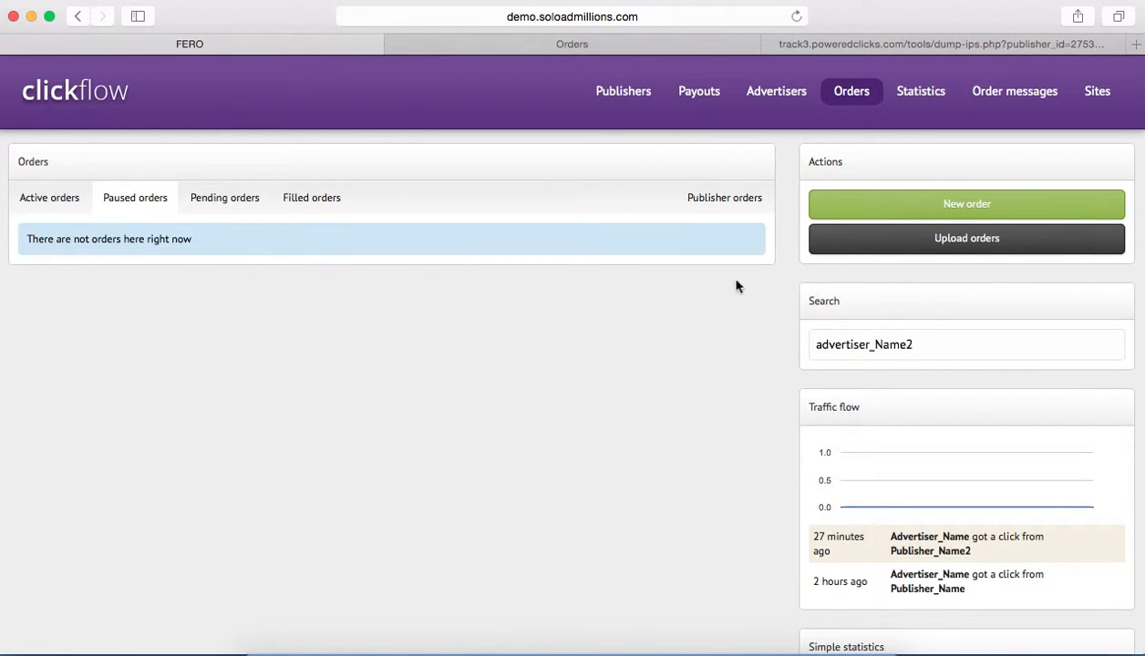
{"action": "double_click", "coordinate": [916, 340]}
{"action": "key", "text": "BackSpace"}
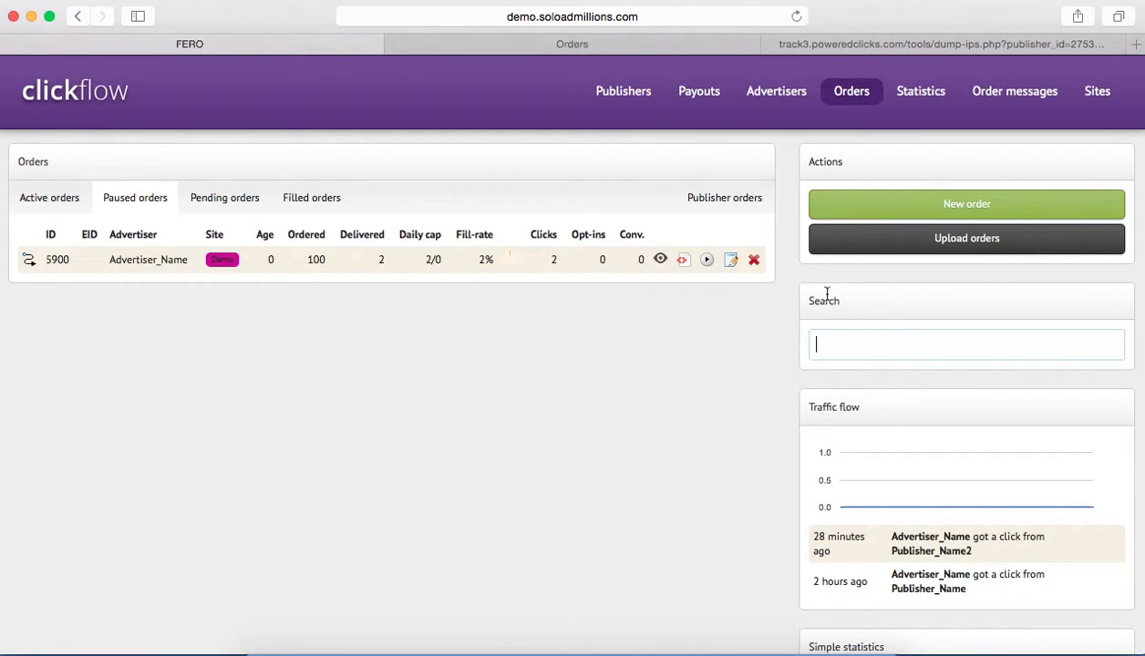
Examine the Traffic flow chart and its recent clicks alongside the paused order's row.
{"action": "scroll", "coordinate": [777, 398], "scroll_direction": "down", "scroll_amount": 2}
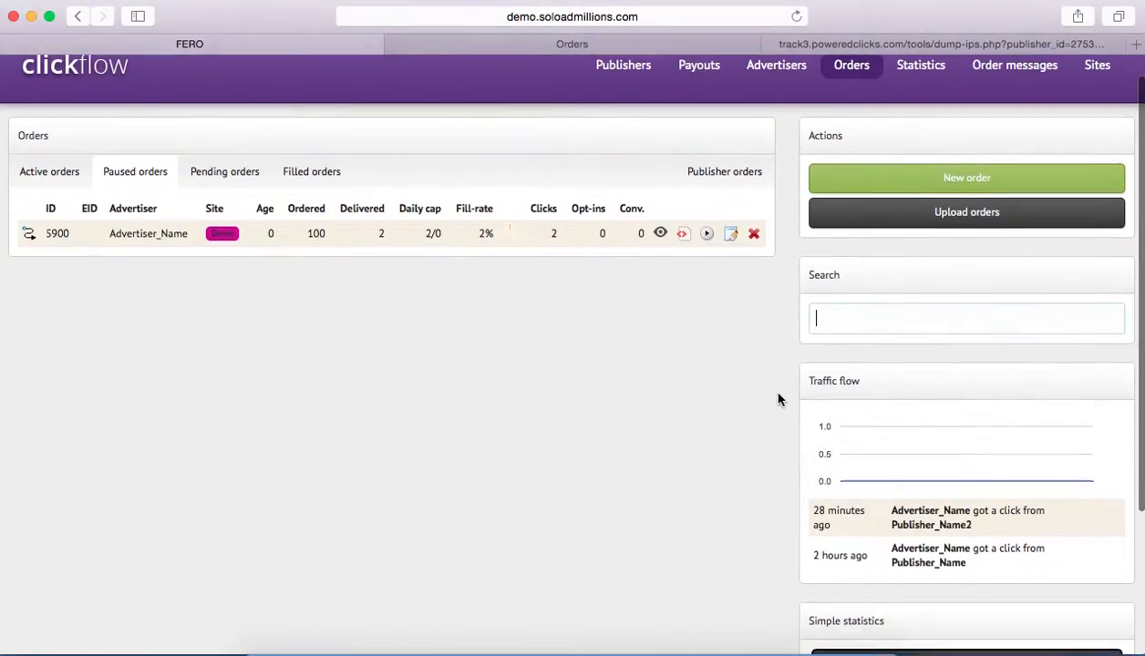
{"action": "scroll", "coordinate": [777, 399], "scroll_direction": "down", "scroll_amount": 3}
{"action": "left_click_drag", "start_coordinate": [869, 312], "coordinate": [789, 302]}
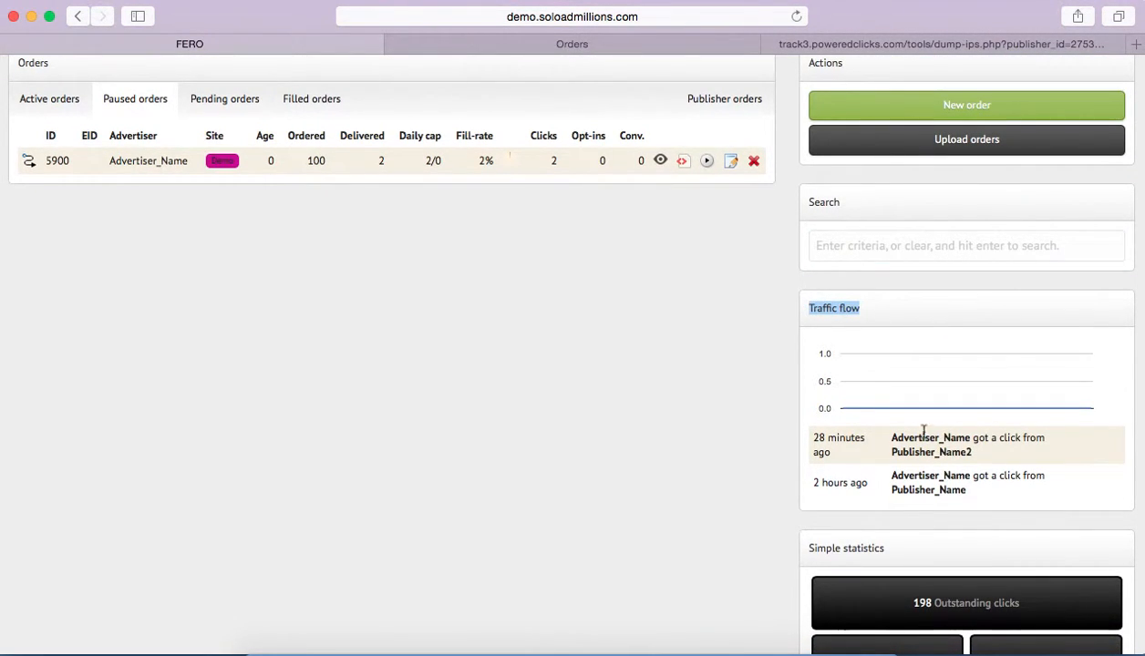
{"action": "scroll", "coordinate": [824, 442], "scroll_direction": "up", "scroll_amount": 4}
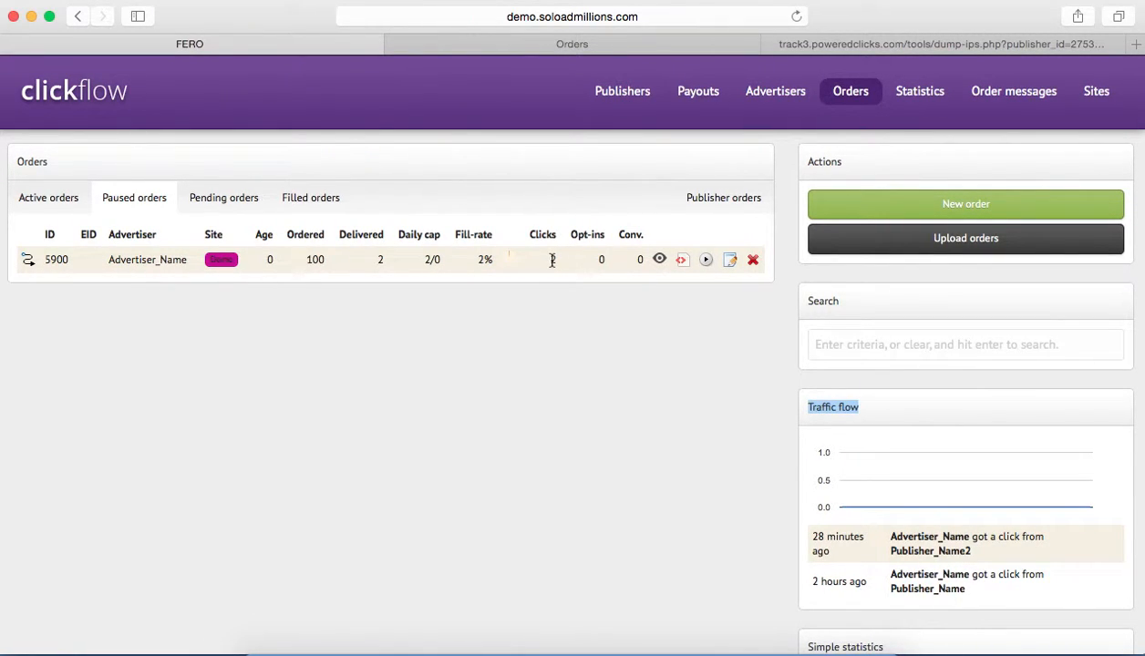
Examine the outstanding clicks under Simple statistics, and compare the statistics with the active orders list.
{"action": "scroll", "coordinate": [550, 263], "scroll_direction": "down", "scroll_amount": 3}
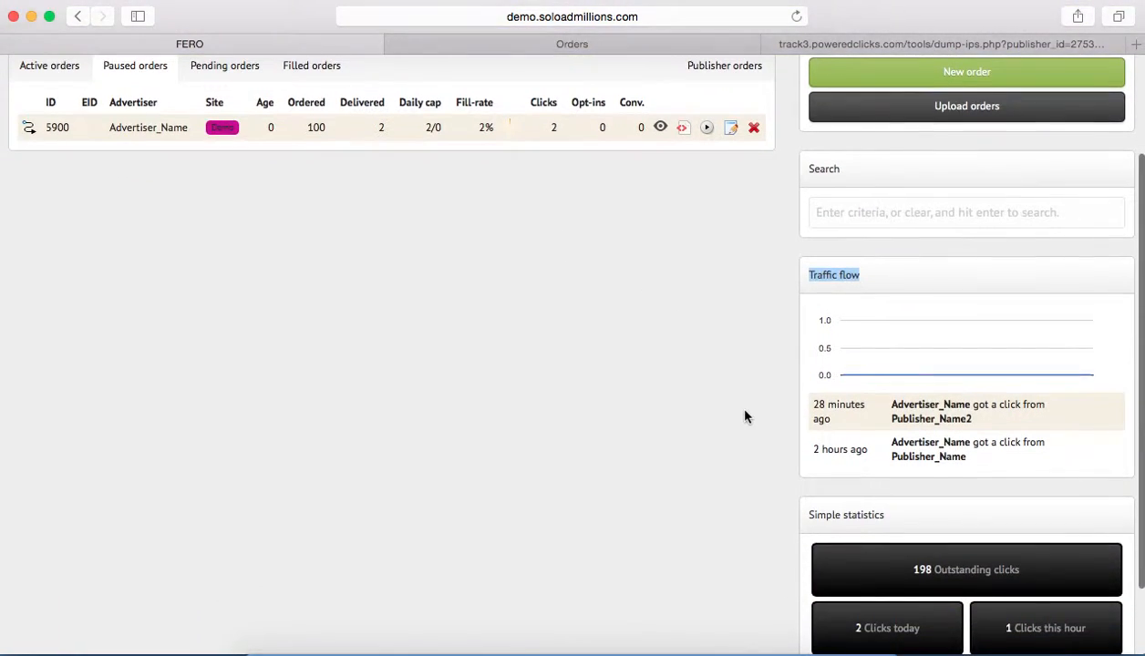
{"action": "scroll", "coordinate": [746, 417], "scroll_direction": "down", "scroll_amount": 2}
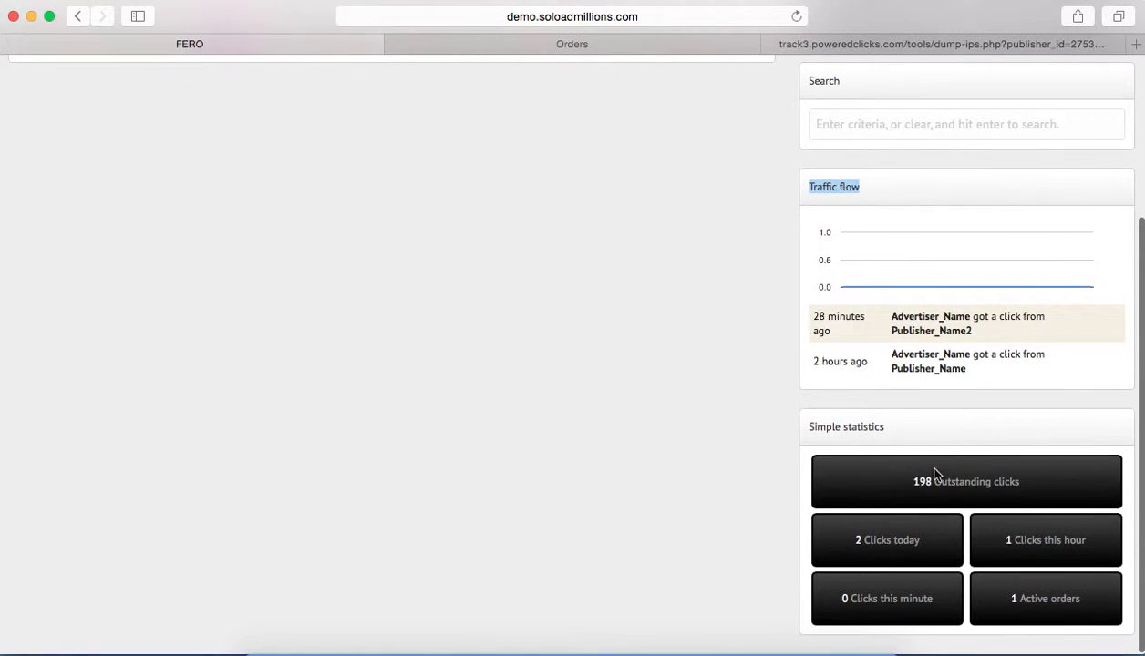
{"action": "left_click_drag", "start_coordinate": [1024, 486], "coordinate": [894, 487]}
{"action": "scroll", "coordinate": [376, 286], "scroll_direction": "up", "scroll_amount": 5}
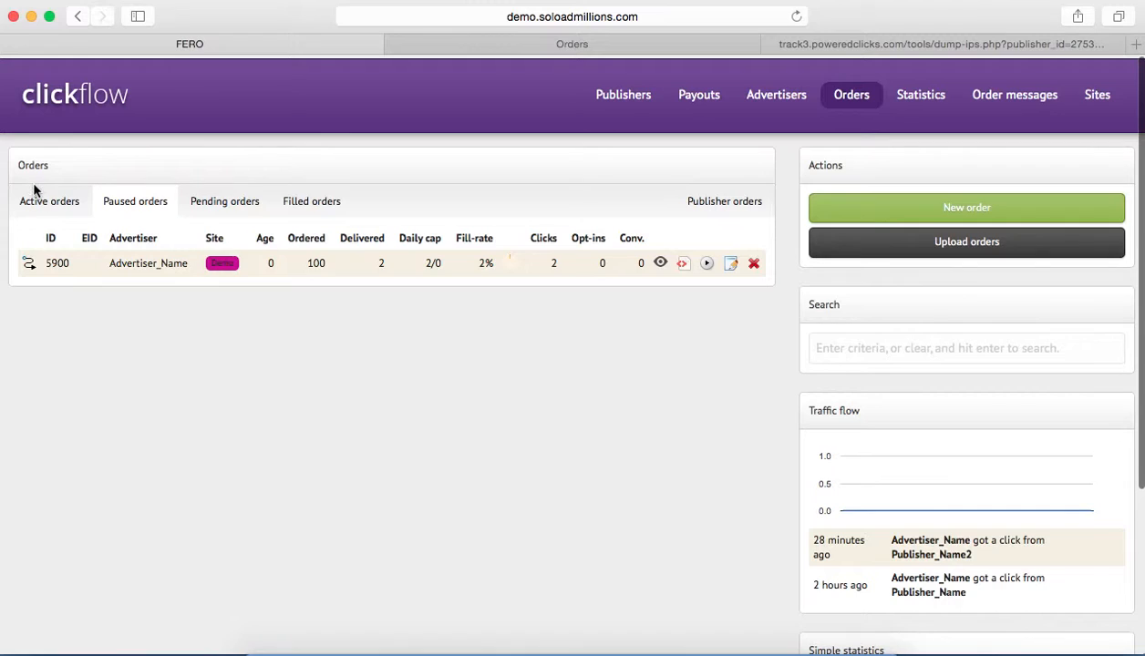
{"action": "left_click", "coordinate": [64, 209]}
{"action": "scroll", "coordinate": [429, 250], "scroll_direction": "down", "scroll_amount": 5}
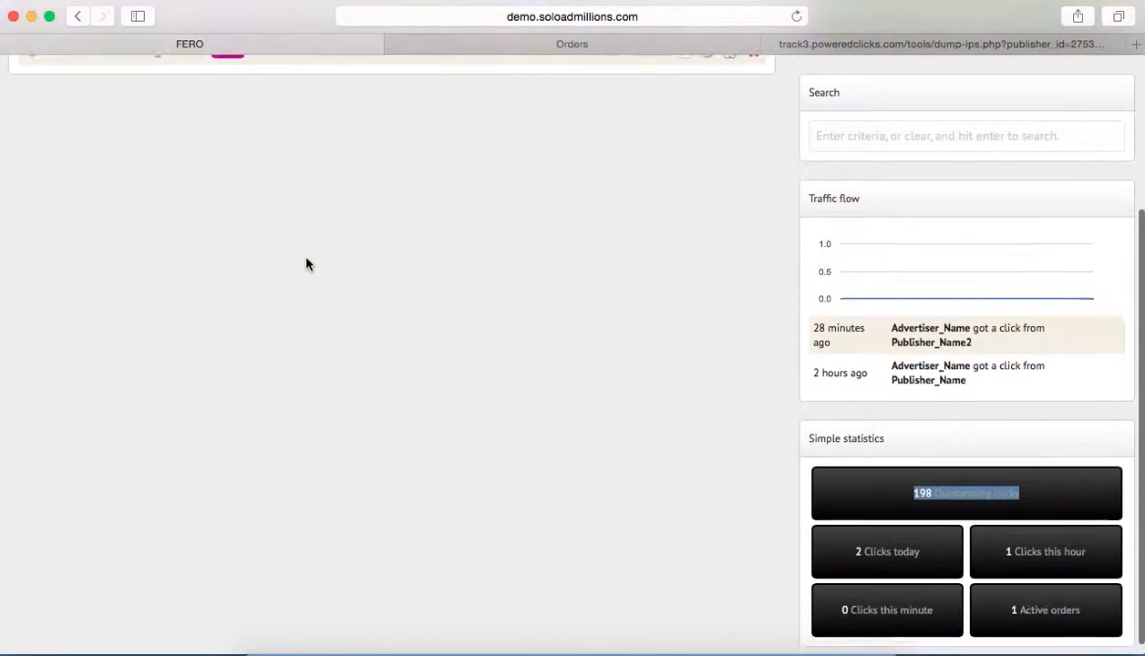
Compare the ordered clicks of the paused and active orders with the outstanding clicks under Simple statistics.
{"action": "scroll", "coordinate": [455, 287], "scroll_direction": "up", "scroll_amount": 5}
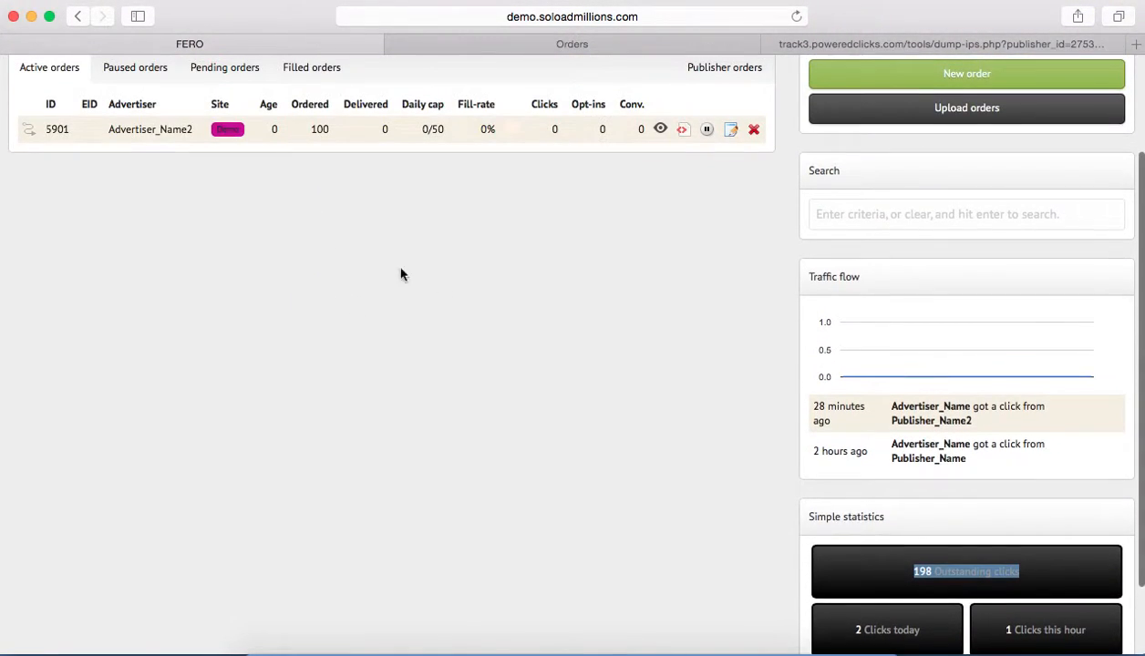
{"action": "left_click", "coordinate": [136, 165]}
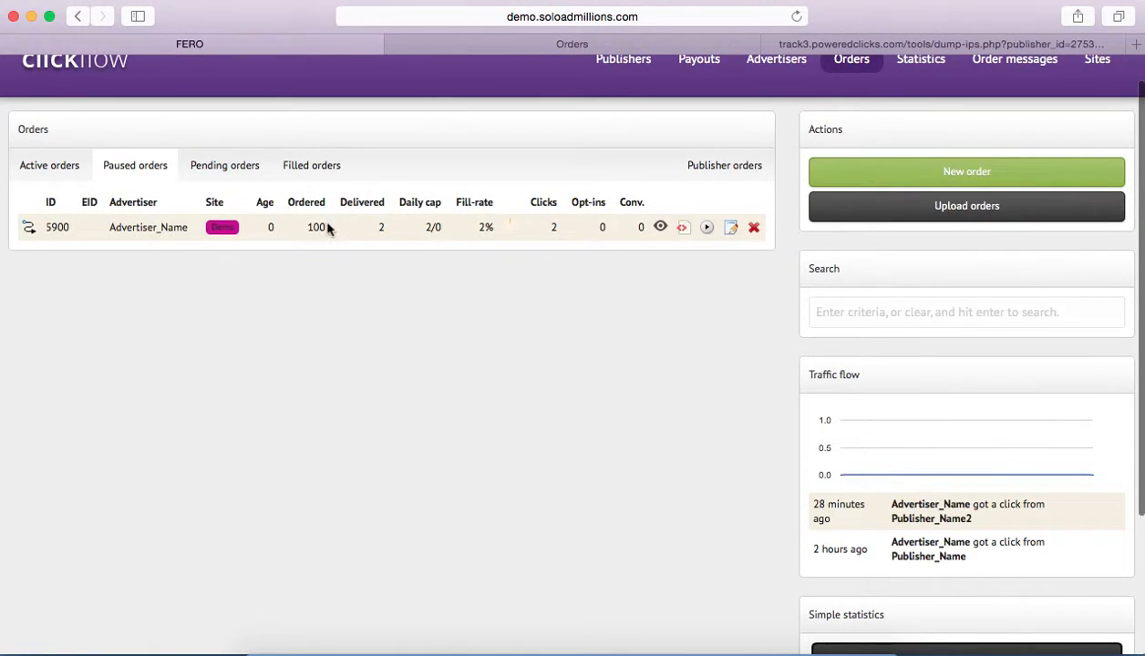
{"action": "left_click_drag", "start_coordinate": [327, 226], "coordinate": [309, 226]}
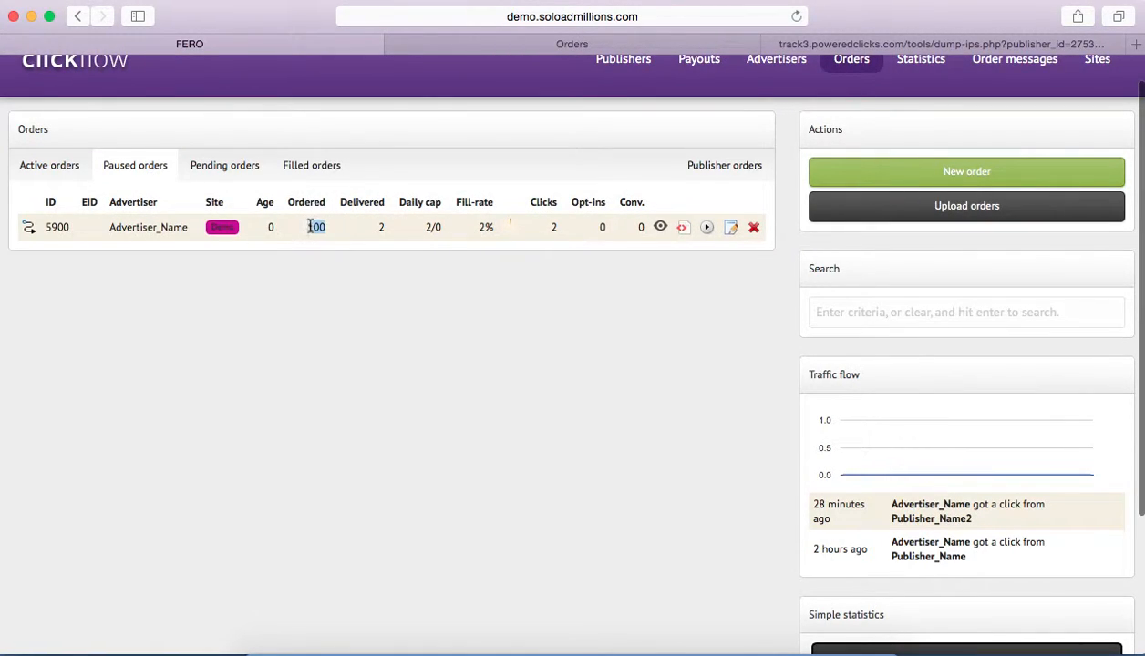
{"action": "left_click", "coordinate": [47, 164]}
{"action": "left_click_drag", "start_coordinate": [327, 228], "coordinate": [312, 227]}
{"action": "scroll", "coordinate": [342, 237], "scroll_direction": "down", "scroll_amount": 3}
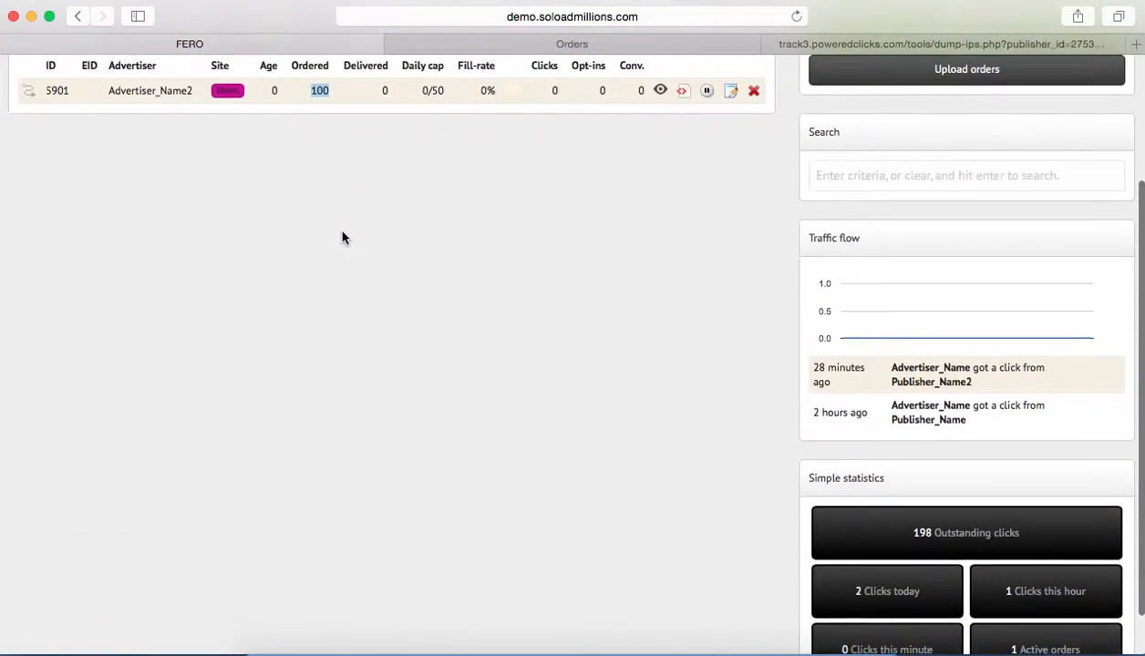
{"action": "scroll", "coordinate": [492, 310], "scroll_direction": "down", "scroll_amount": 1}
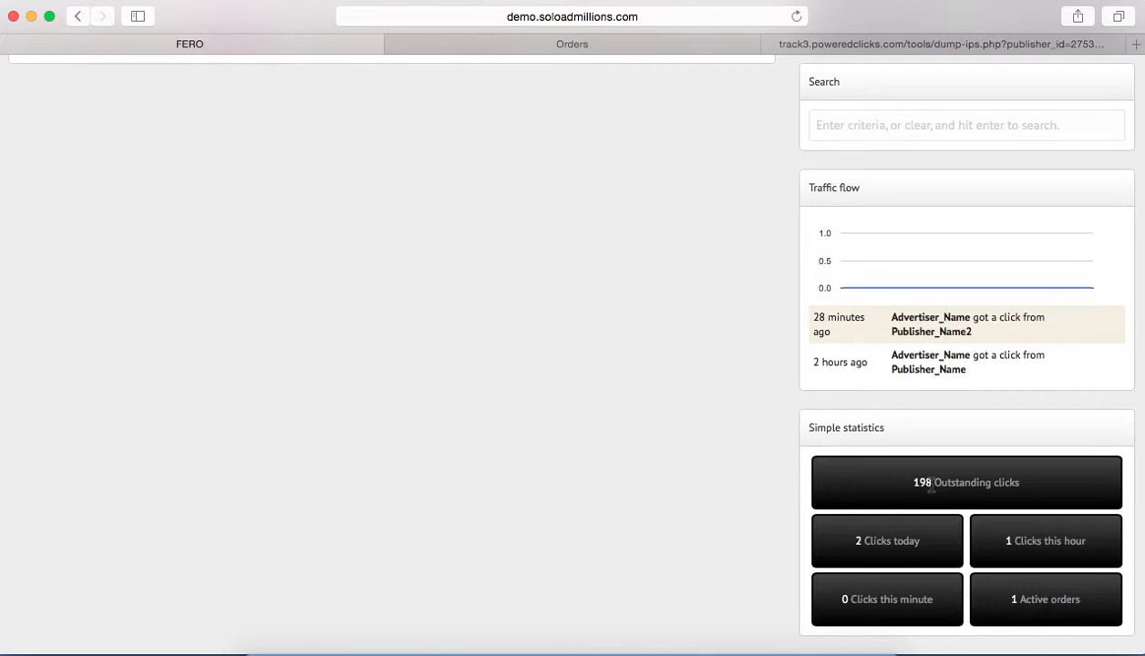
{"action": "scroll", "coordinate": [701, 419], "scroll_direction": "up", "scroll_amount": 3}
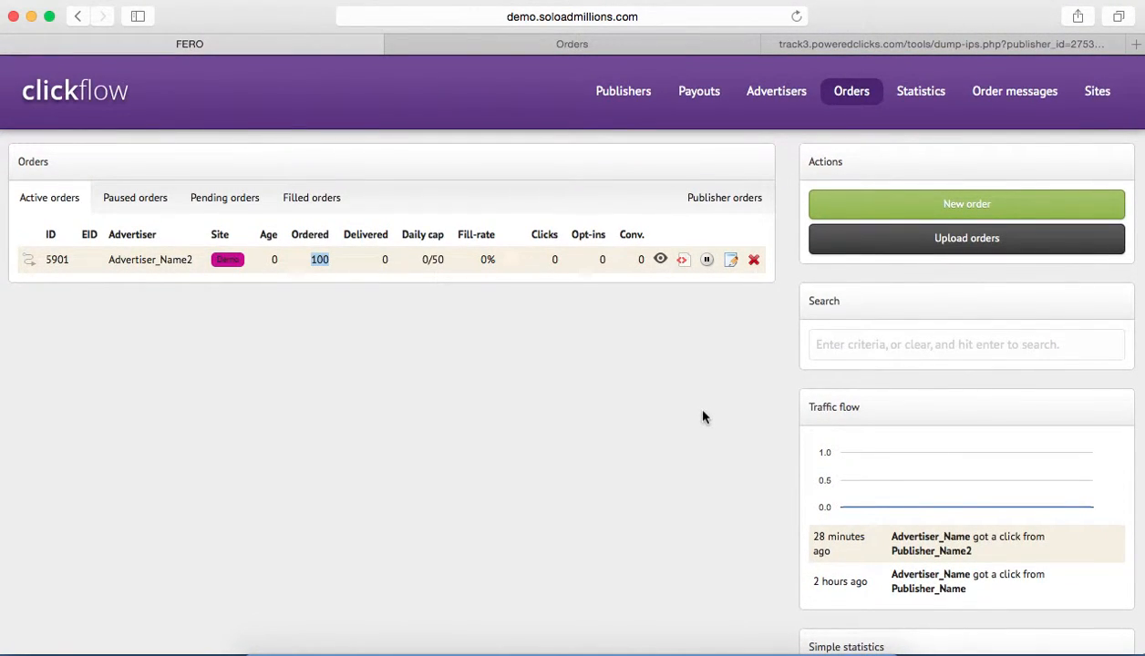
Examine the older Traffic flow entry, checking its advertiser, its publisher and the time of the click.
{"action": "scroll", "coordinate": [702, 416], "scroll_direction": "down", "scroll_amount": 3}
{"action": "scroll", "coordinate": [702, 416], "scroll_direction": "up", "scroll_amount": 3}
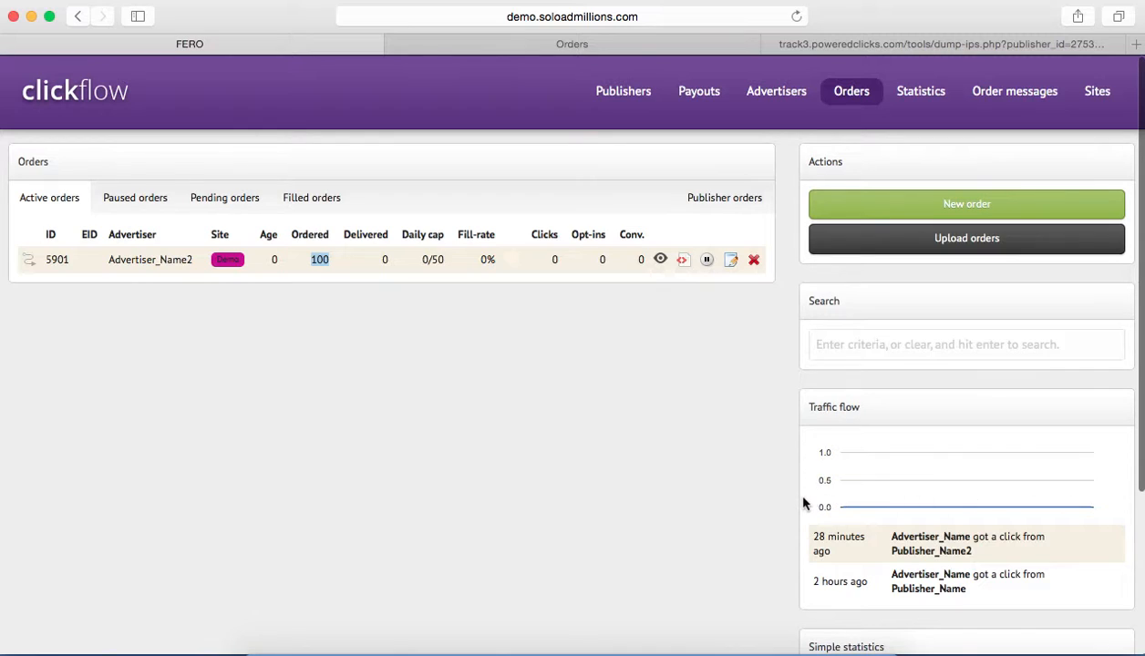
{"action": "scroll", "coordinate": [834, 524], "scroll_direction": "down", "scroll_amount": 3}
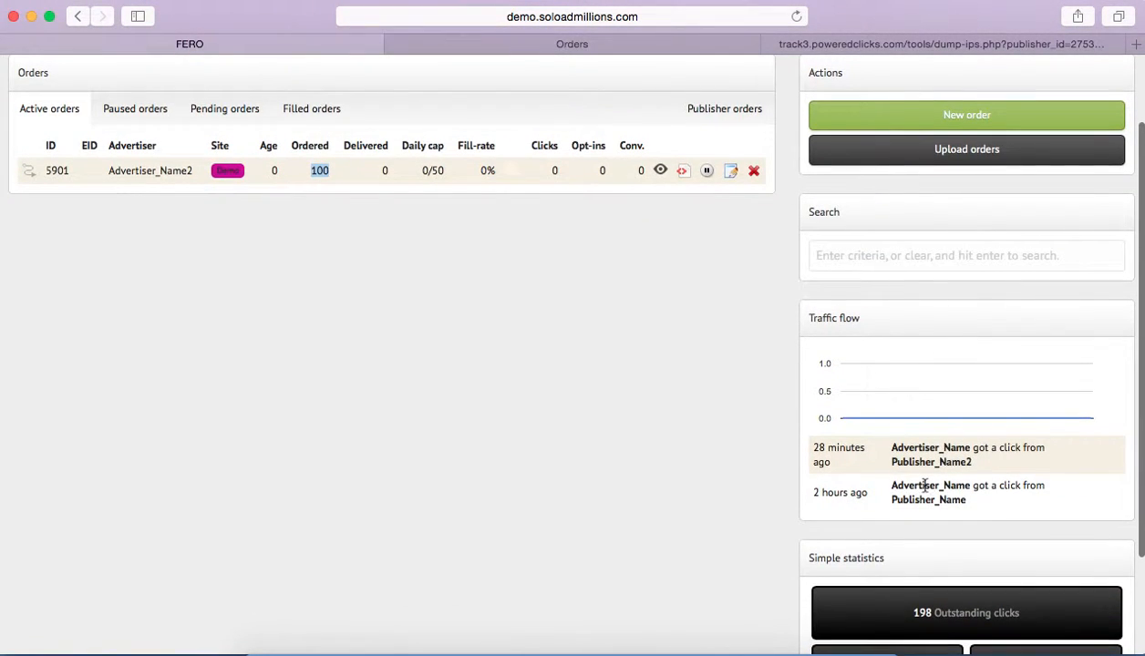
{"action": "left_click_drag", "start_coordinate": [879, 490], "coordinate": [960, 490]}
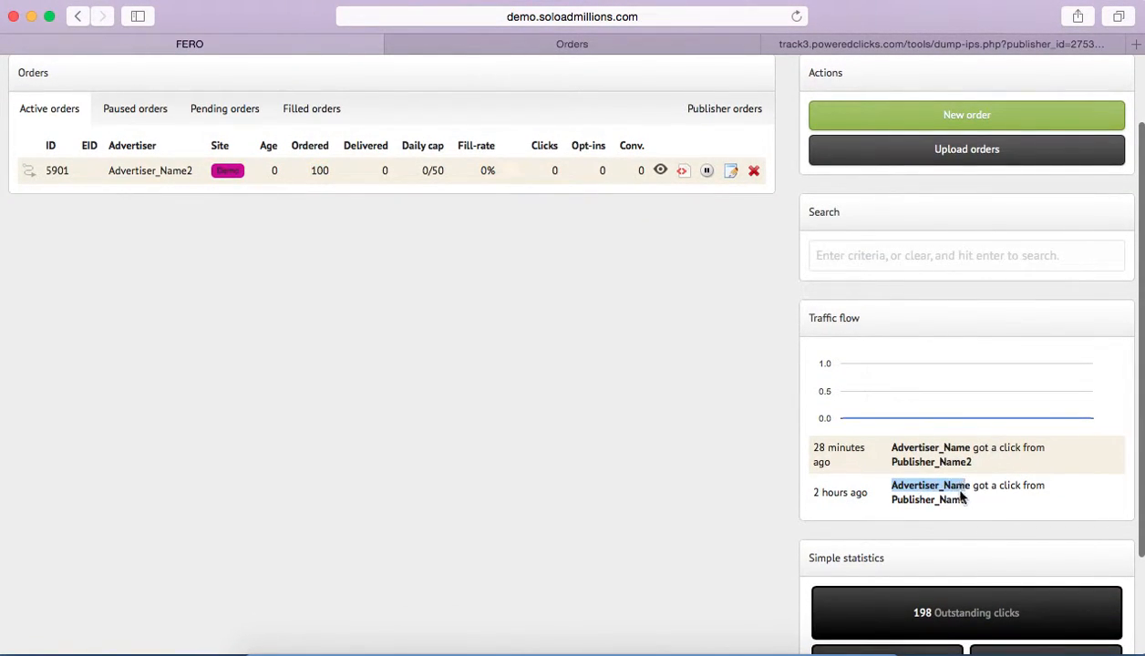
{"action": "double_click", "coordinate": [920, 500]}
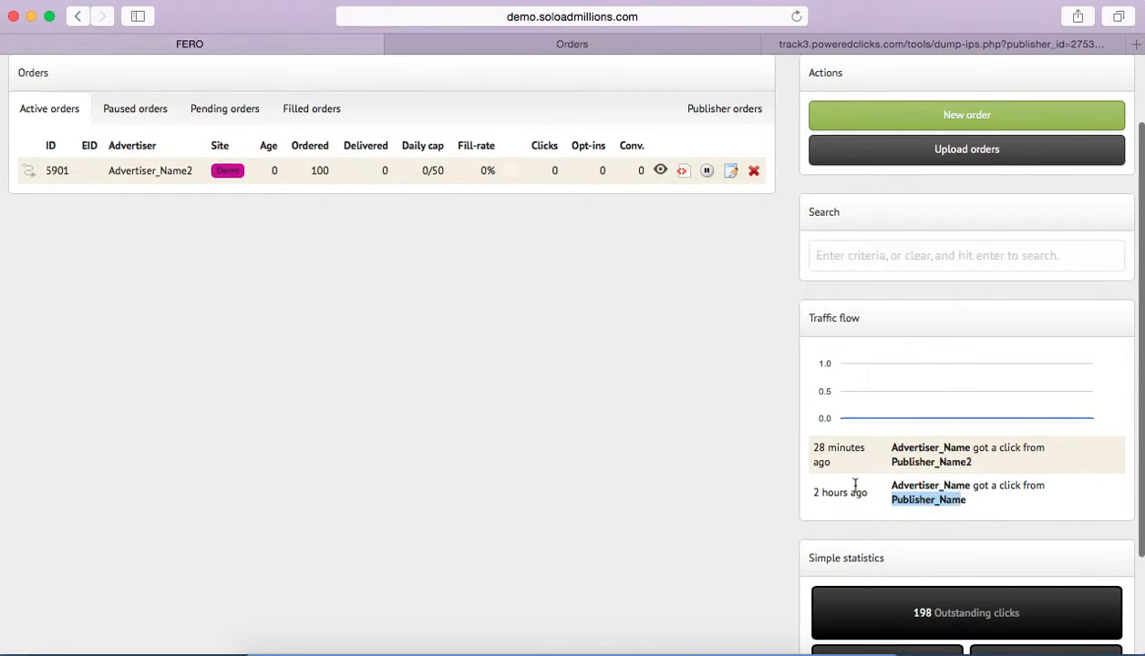
{"action": "left_click_drag", "start_coordinate": [867, 492], "coordinate": [808, 492]}
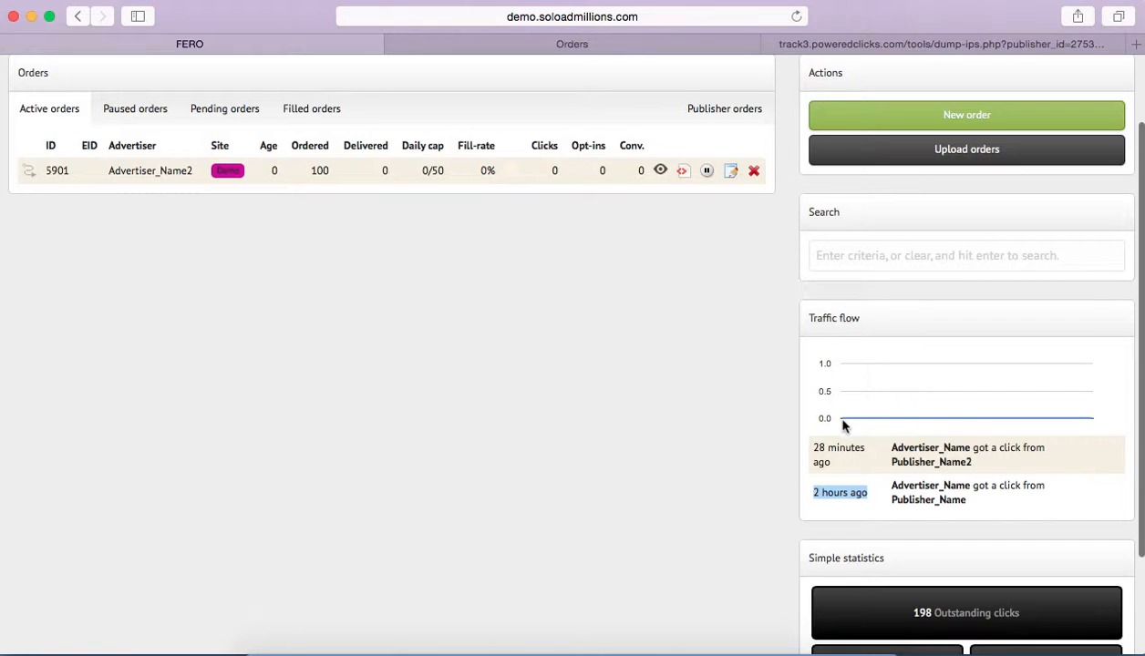
Review the Simple statistics section, focusing on the clicks received today, and return to the active orders list.
{"action": "scroll", "coordinate": [834, 426], "scroll_direction": "down", "scroll_amount": 3}
{"action": "left_click", "coordinate": [779, 473]}
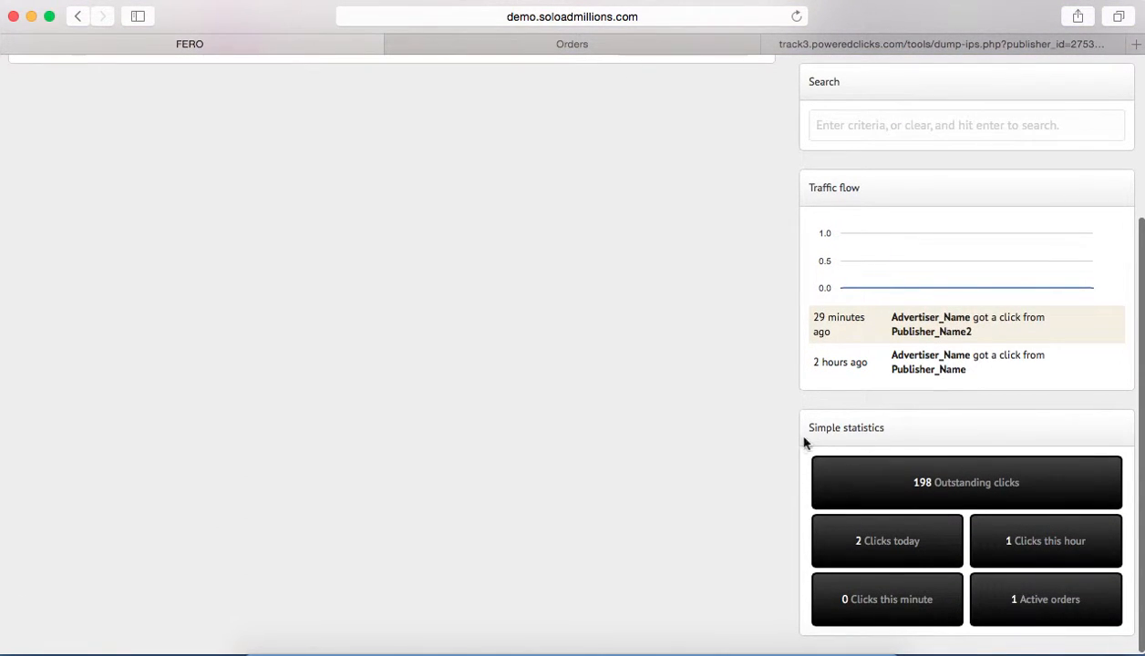
{"action": "left_click_drag", "start_coordinate": [806, 432], "coordinate": [900, 452]}
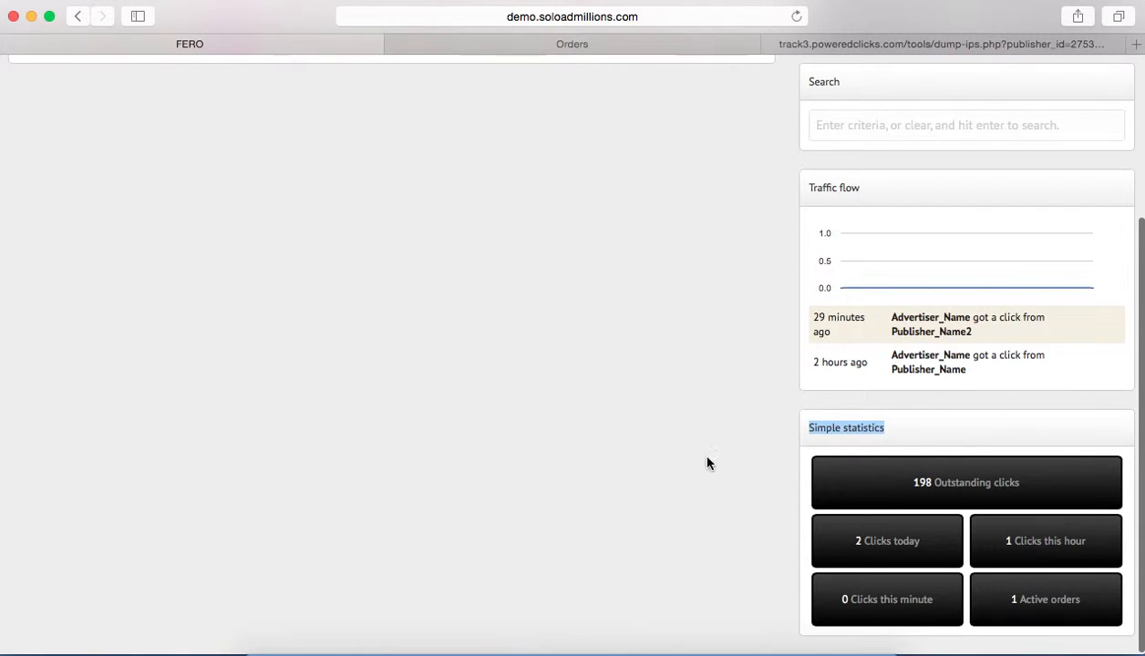
{"action": "left_click_drag", "start_coordinate": [919, 540], "coordinate": [840, 541]}
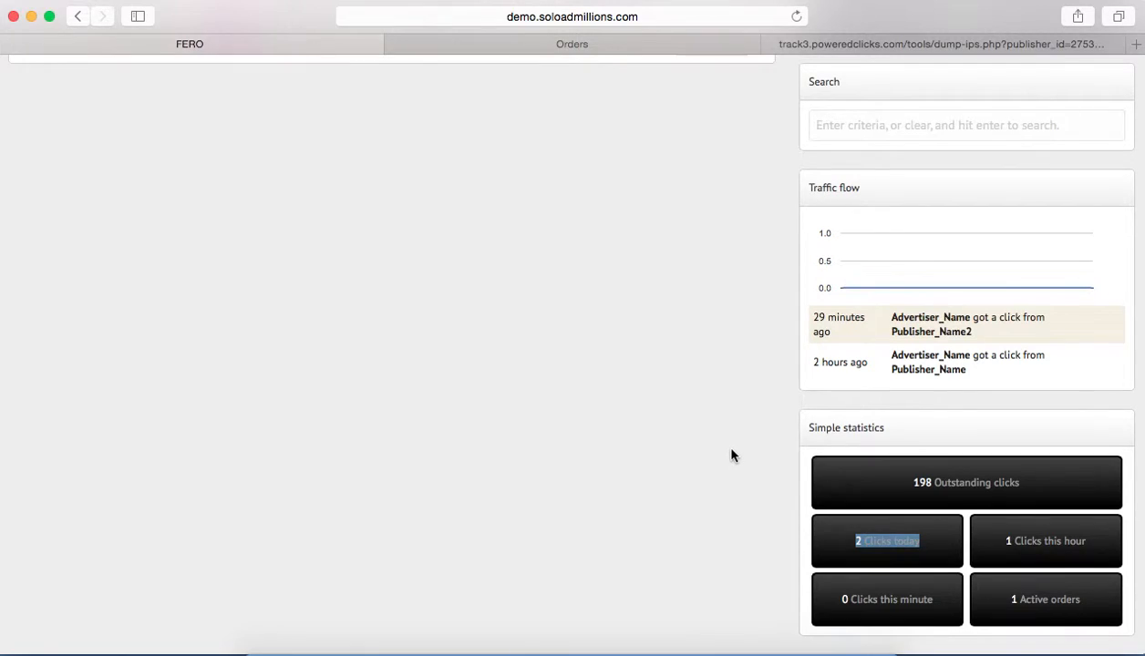
{"action": "scroll", "coordinate": [731, 454], "scroll_direction": "up", "scroll_amount": 5}
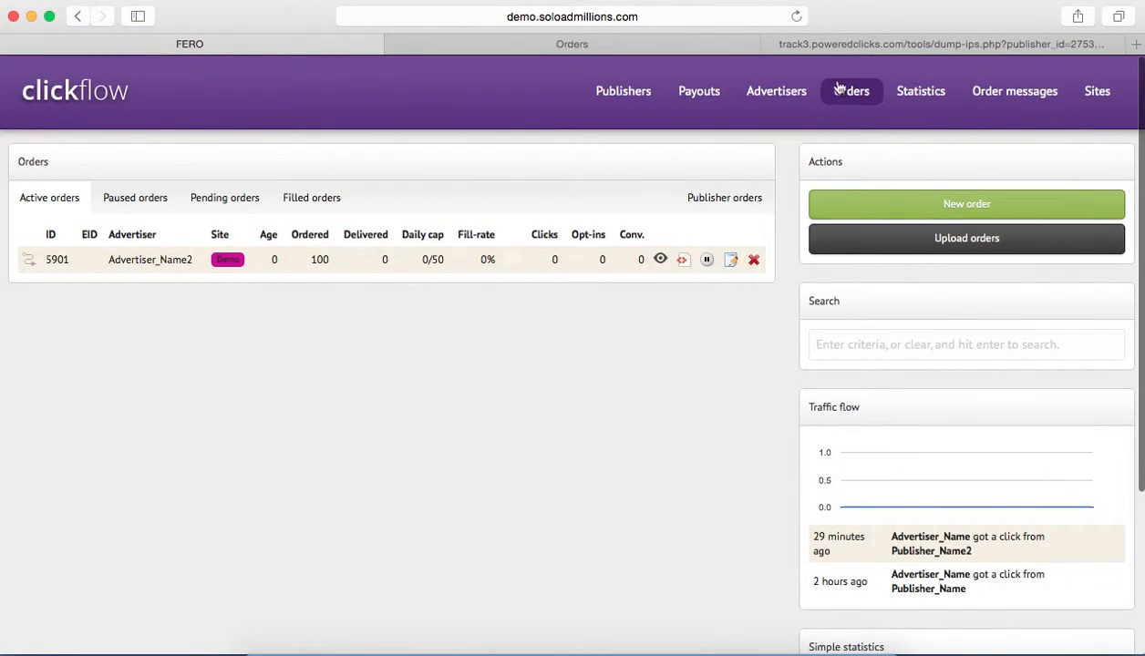